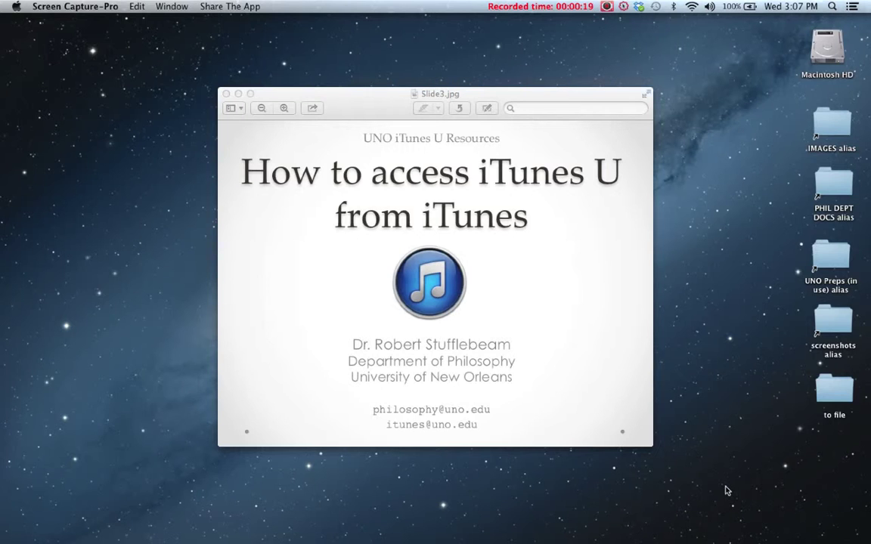
Step: Switch to Safari and review the course documents, iTunes U and Media sections of the PHIL 2201: Ethics course page
mouse_move(168, 538)
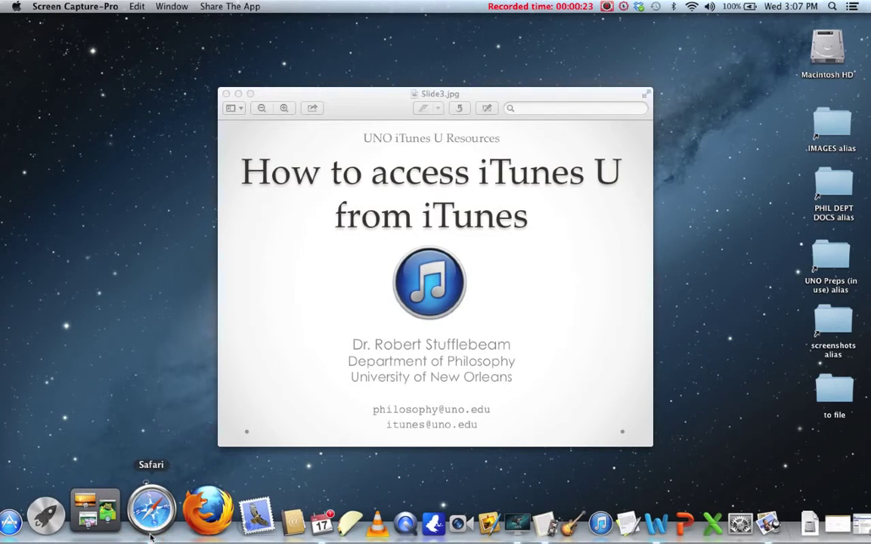
left_click(151, 522)
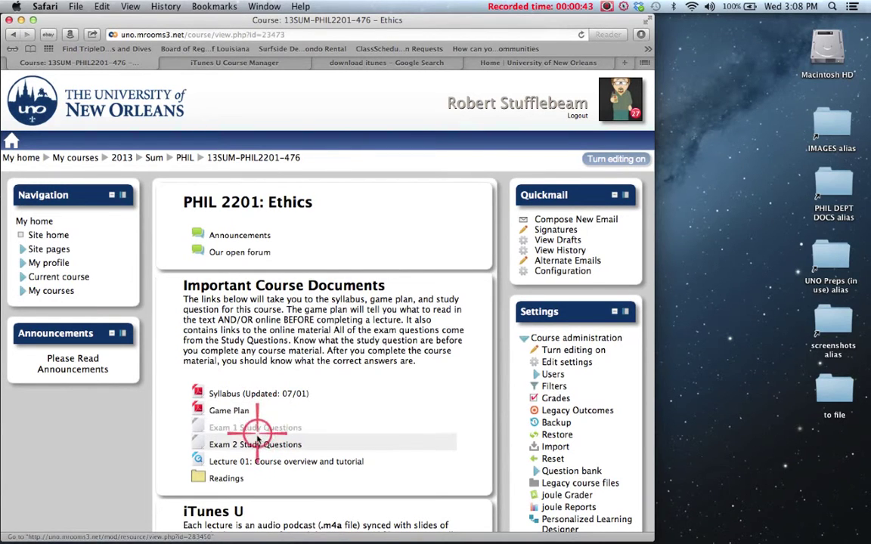
scroll(310, 451, "down", 5)
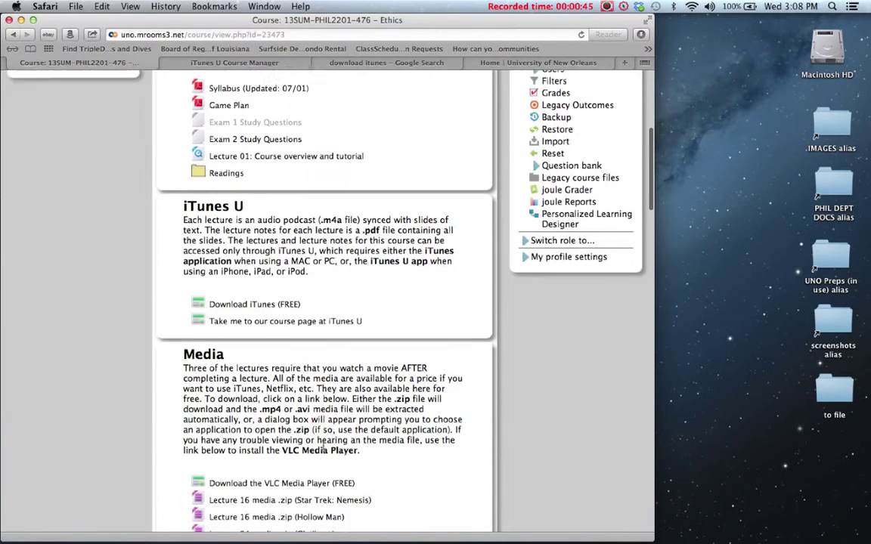
scroll(324, 446, "down", 1)
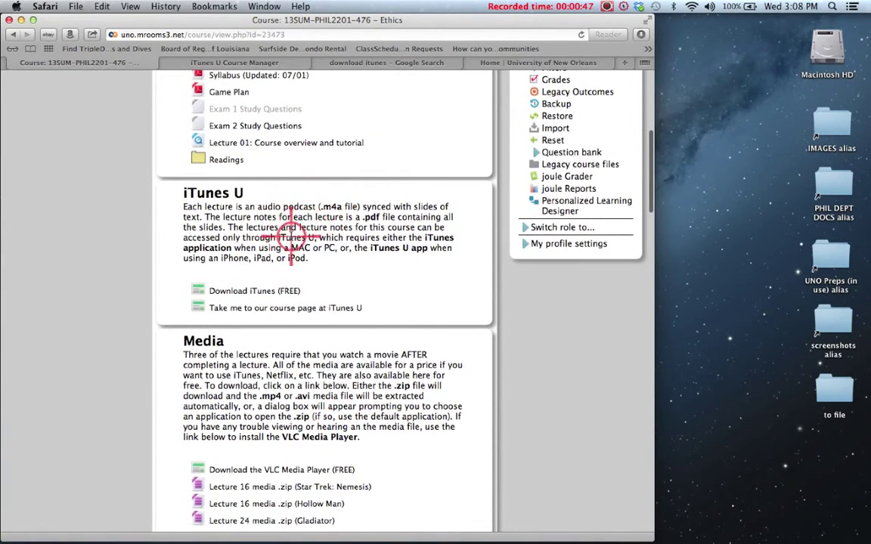
scroll(291, 236, "down", 4)
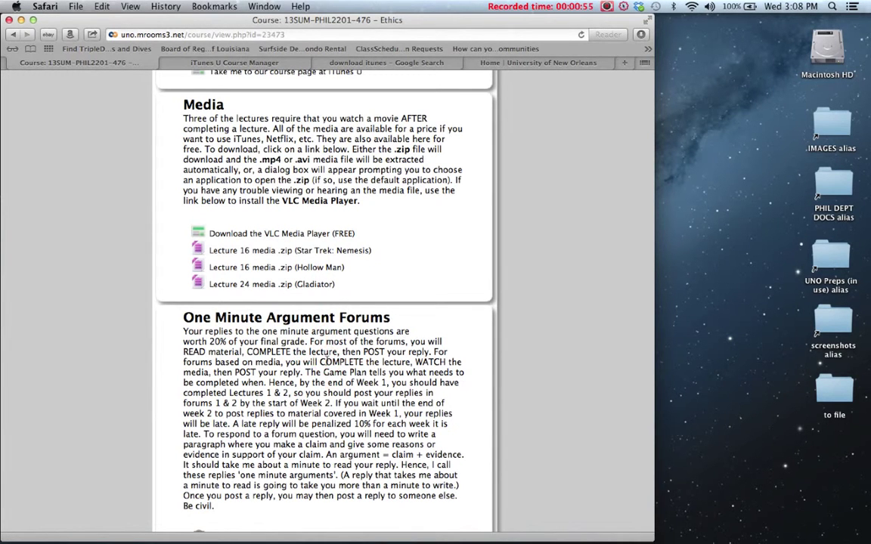
Step: Examine the One Minute Argument Forums, Exams and Essay sections of the course page, and return to its beginning
scroll(327, 362, "down", 6)
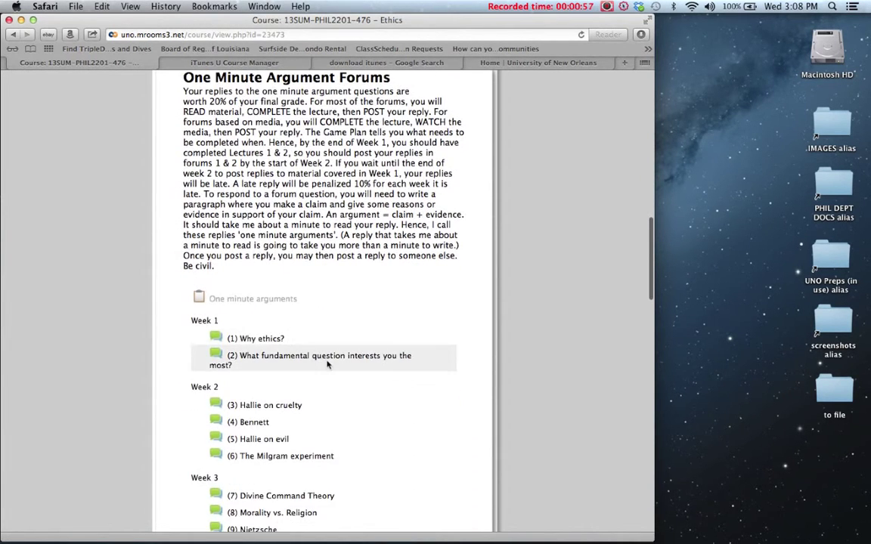
scroll(327, 365, "down", 10)
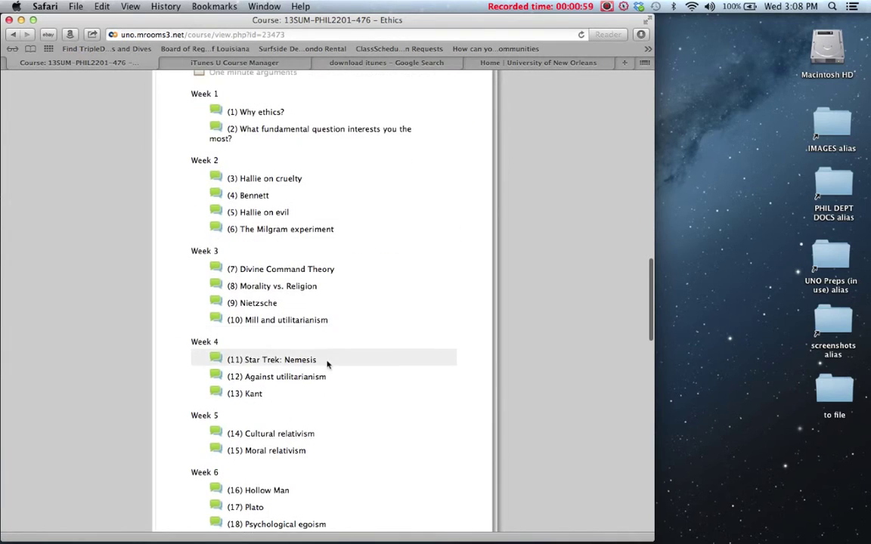
scroll(326, 365, "down", 3)
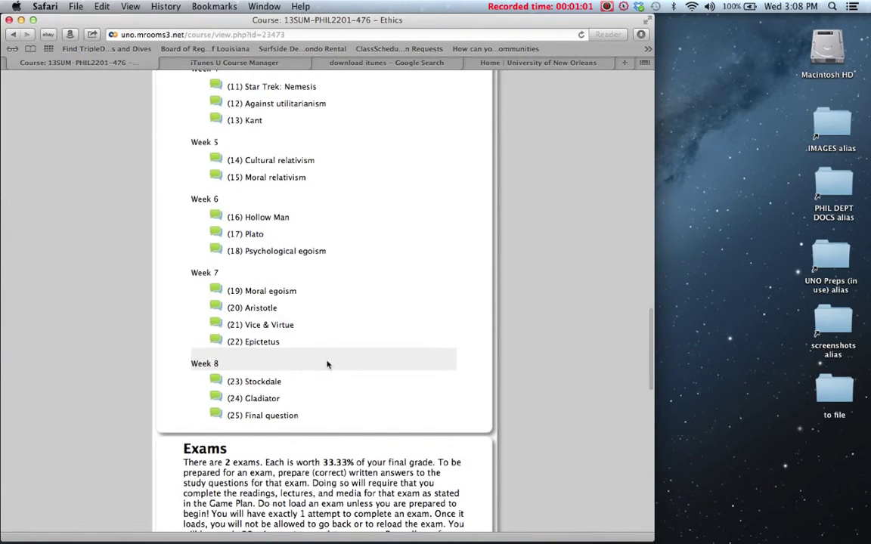
scroll(327, 365, "down", 6)
scroll(327, 366, "down", 2)
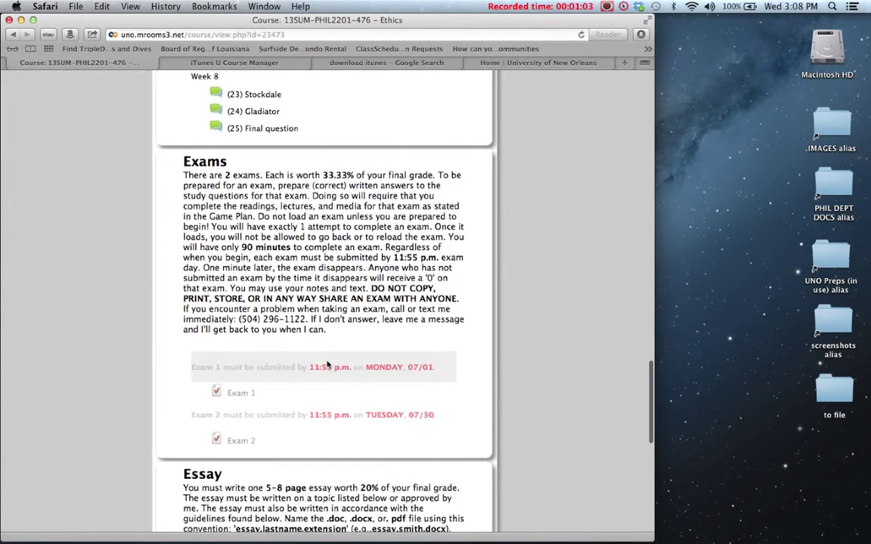
left_click(315, 410)
left_click(304, 442)
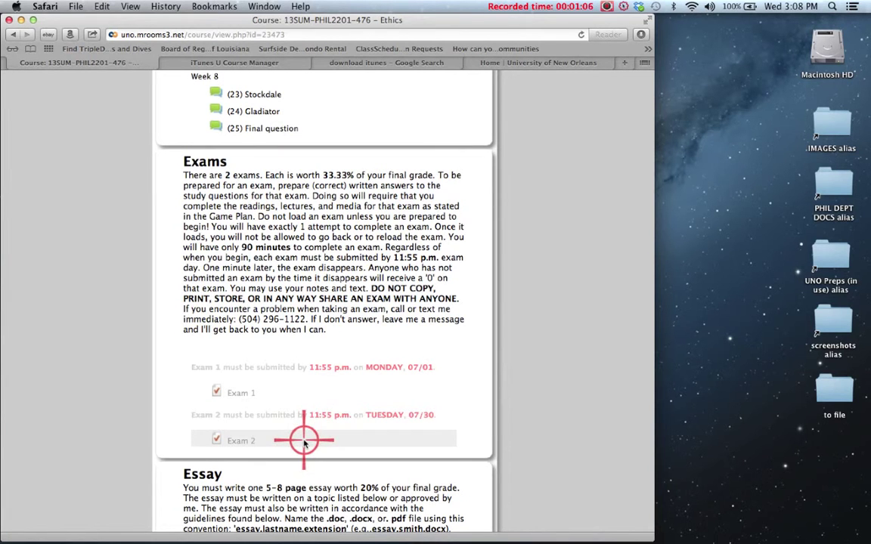
scroll(304, 440, "down", 4)
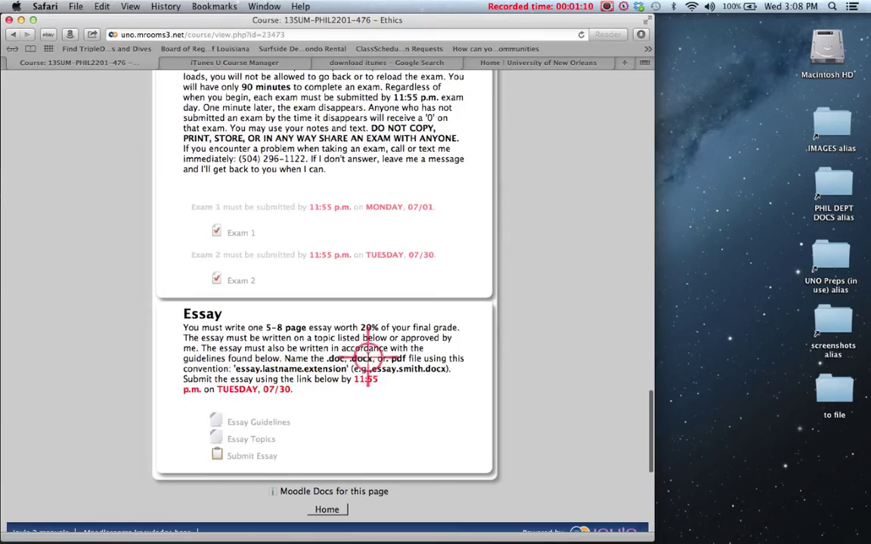
scroll(368, 355, "up", 6)
scroll(368, 355, "up", 15)
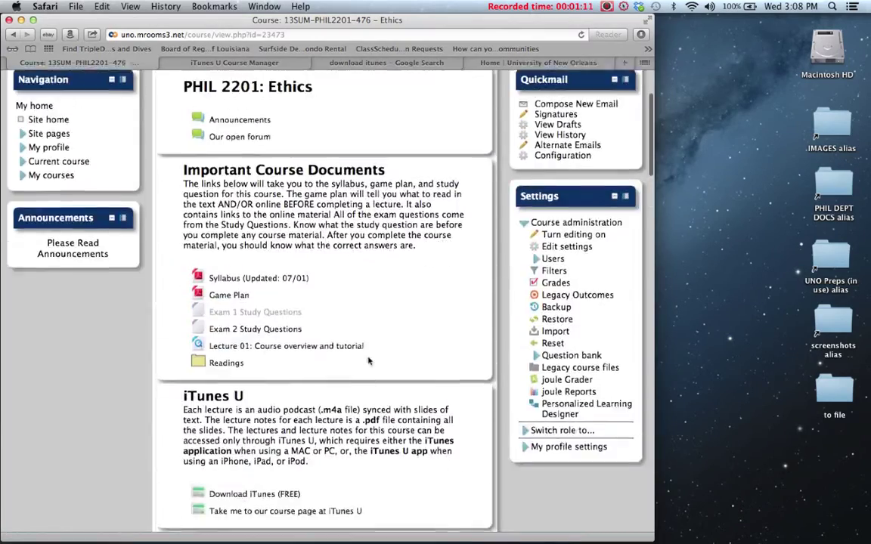
Step: Locate the links for downloading iTunes and reaching the iTunes U course page in the course's iTunes U section
scroll(369, 361, "down", 5)
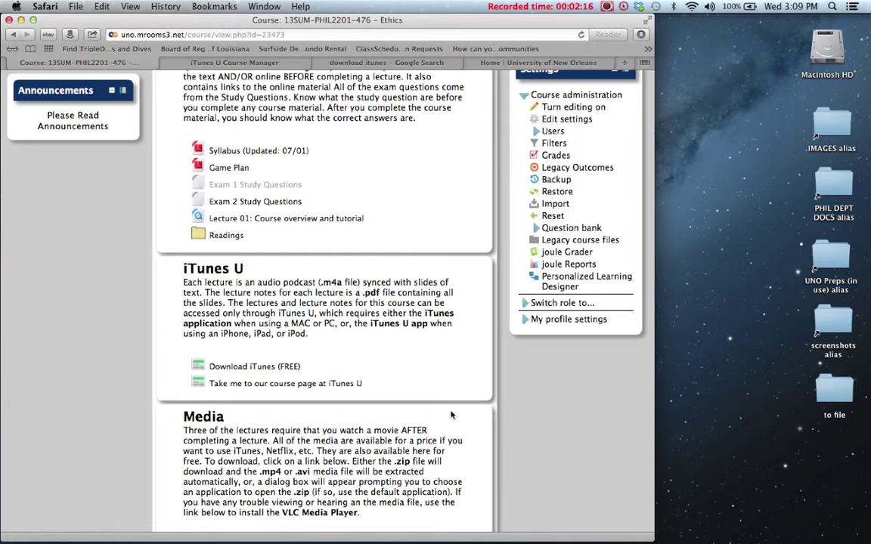
left_click(326, 383)
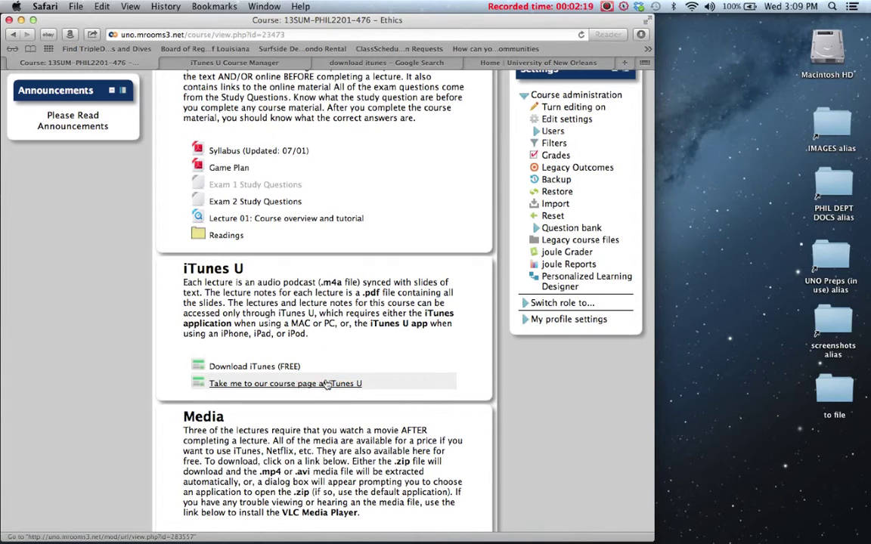
left_click(327, 383)
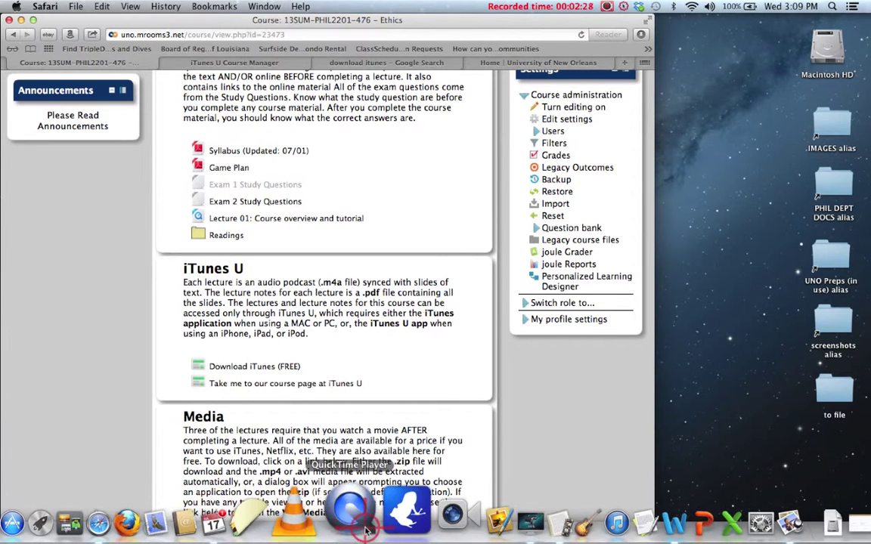
left_click(557, 527)
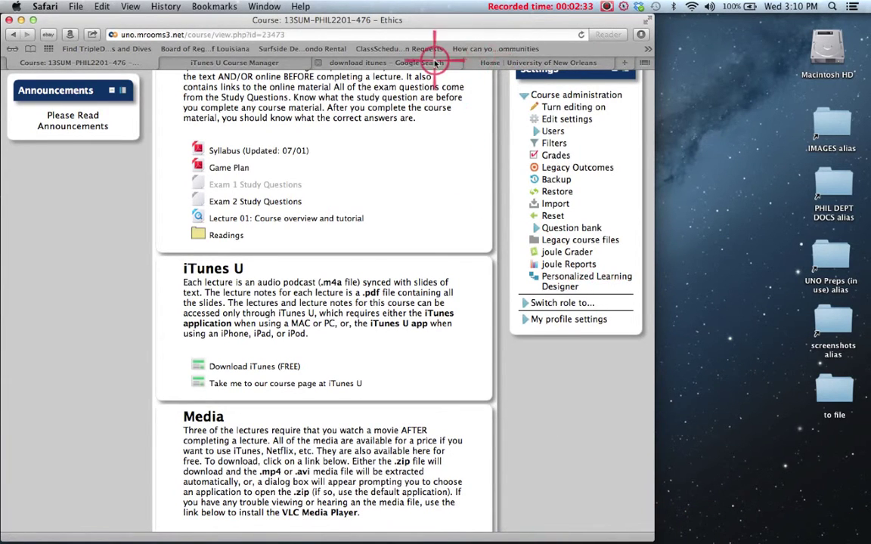
Step: Open Apple's iTunes page from the "download itunes" Google results and locate the iTunes 11 download
left_click(387, 62)
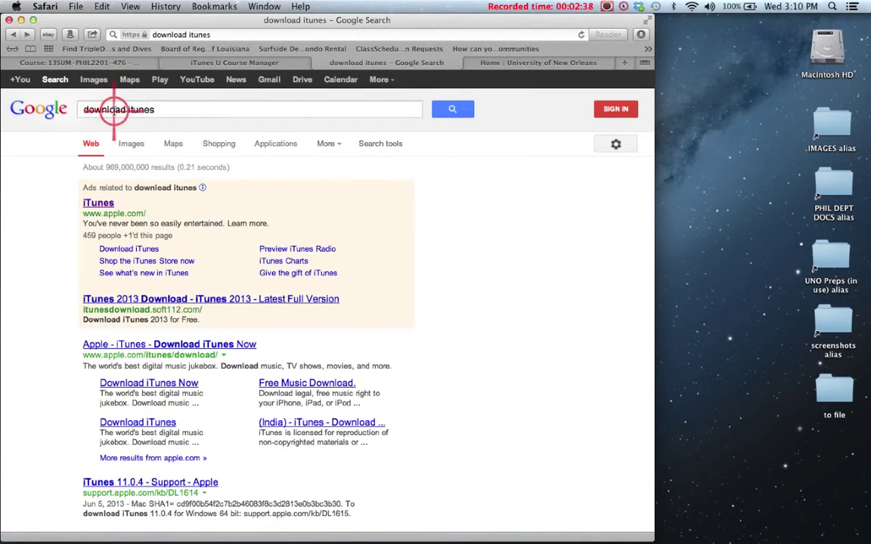
left_click(102, 203)
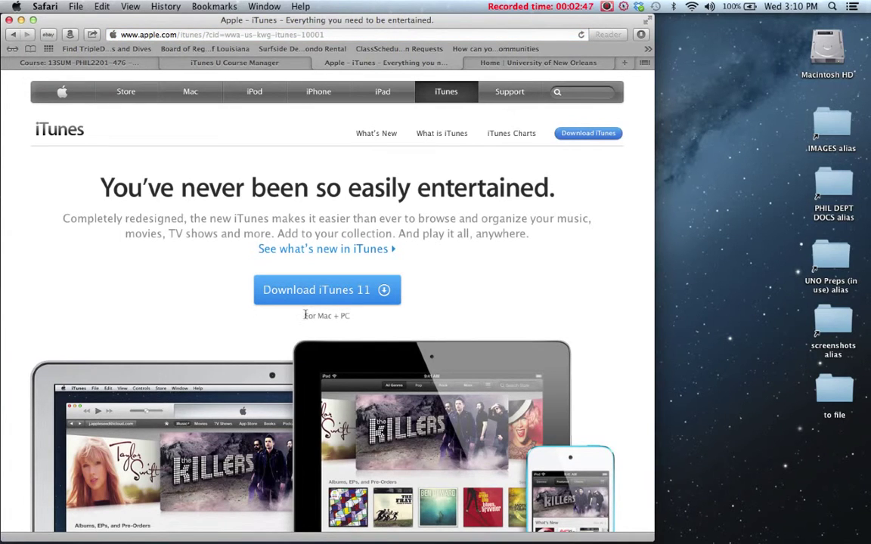
left_click(320, 295)
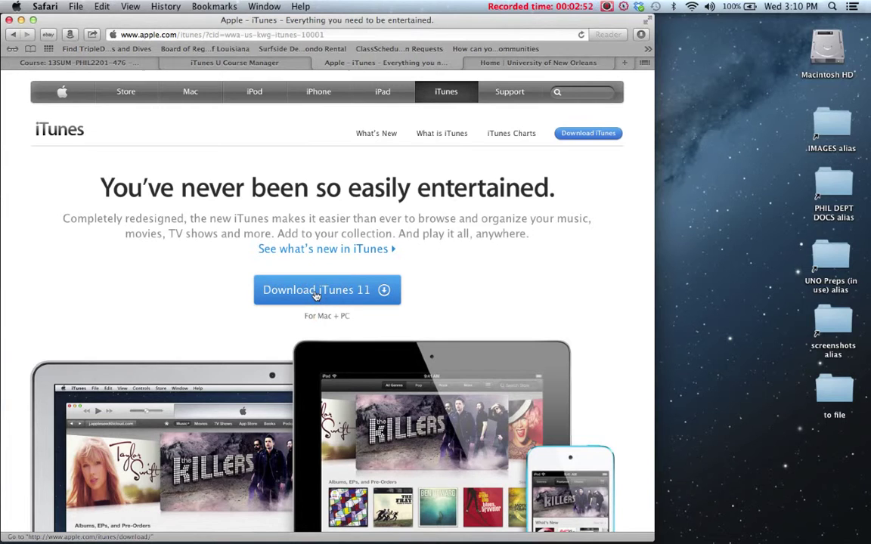
mouse_move(316, 295)
left_mouse_down()
mouse_move(317, 310)
mouse_move(356, 315)
mouse_move(166, 311)
mouse_move(164, 324)
left_mouse_up()
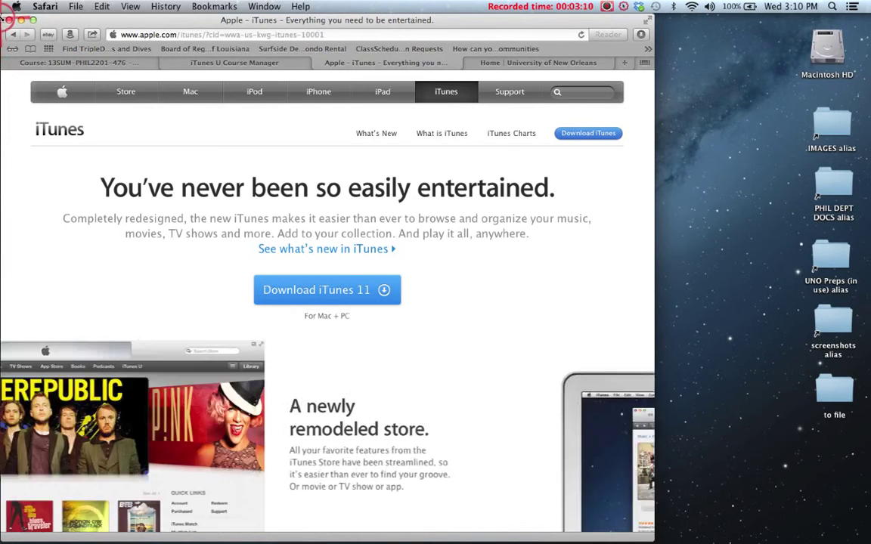
Step: Recheck the iTunes U section of the Ethics course page and return to Apple's iTunes page
left_click(62, 65)
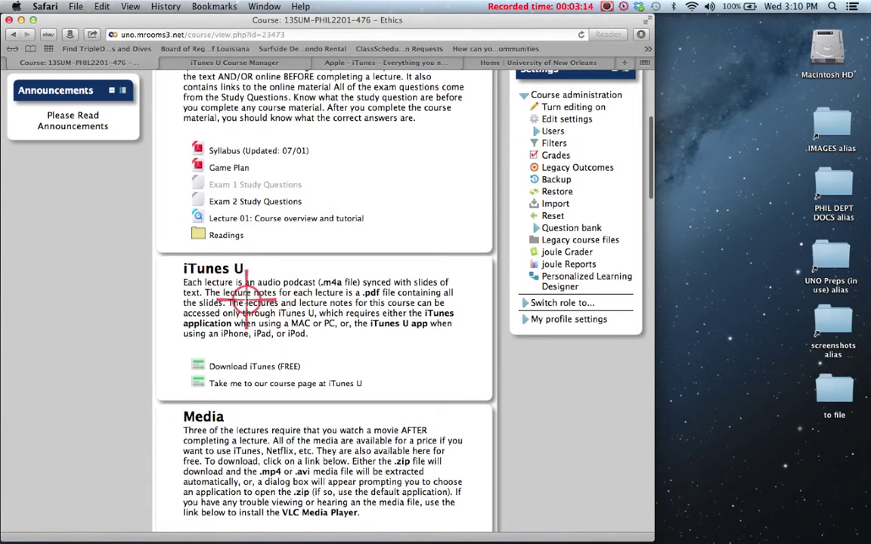
scroll(243, 308, "down", 3)
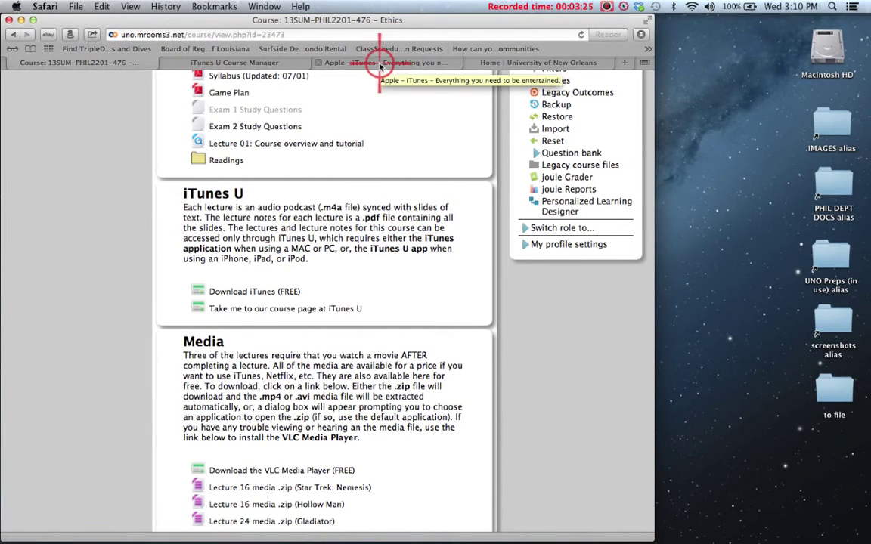
left_click(383, 65)
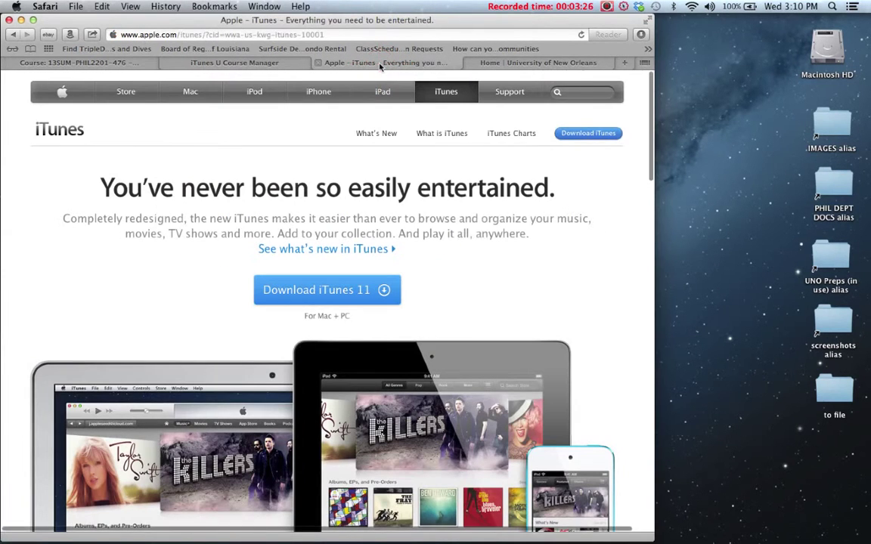
Step: In iTunes U Course Manager, display the sharing details of the Introduction to Philosophy course that has 16 posts
left_click(280, 63)
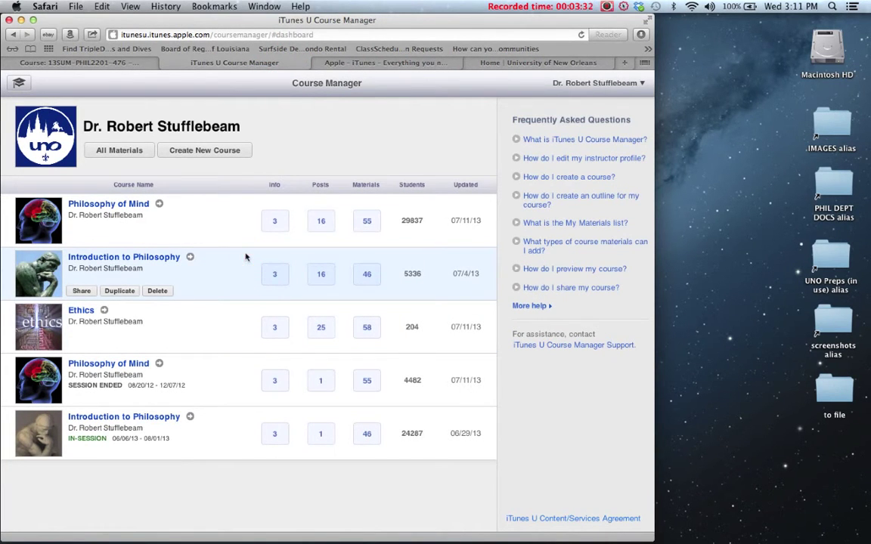
left_click(215, 272)
left_click(109, 305)
left_click(98, 272)
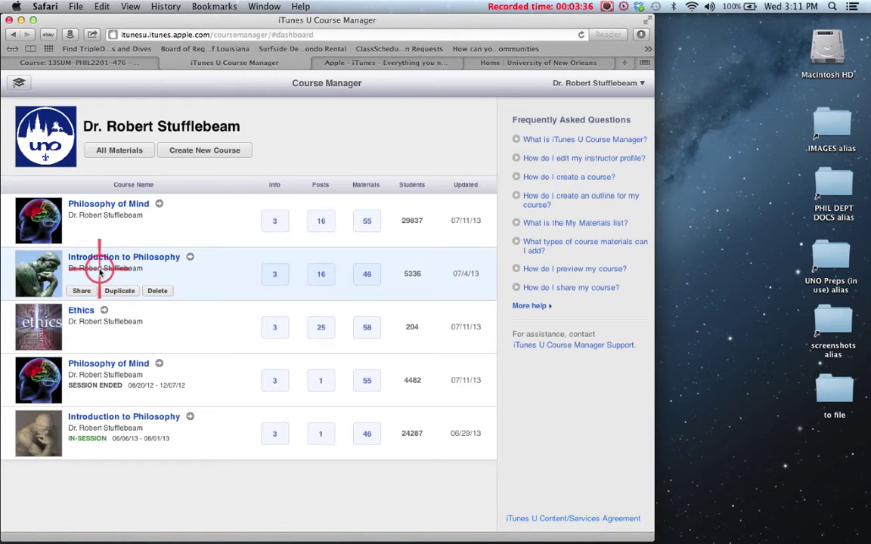
left_click(30, 229)
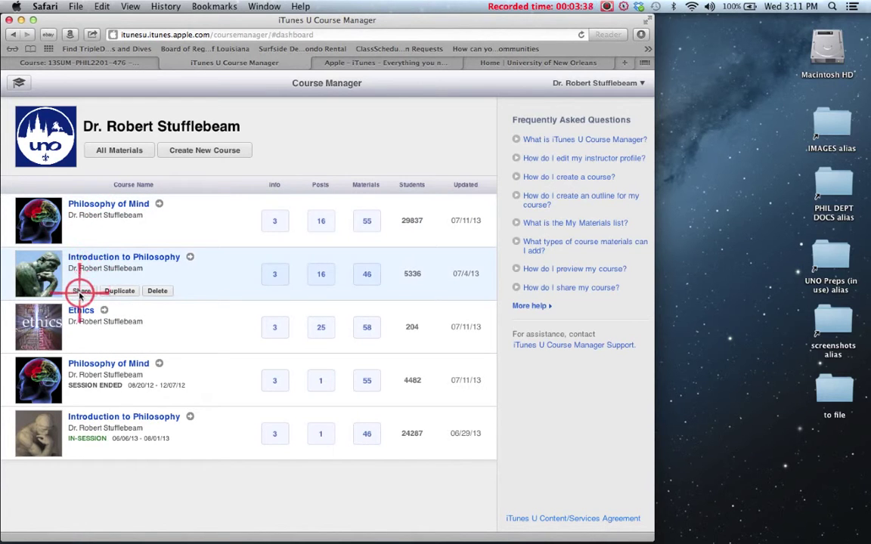
left_click(80, 291)
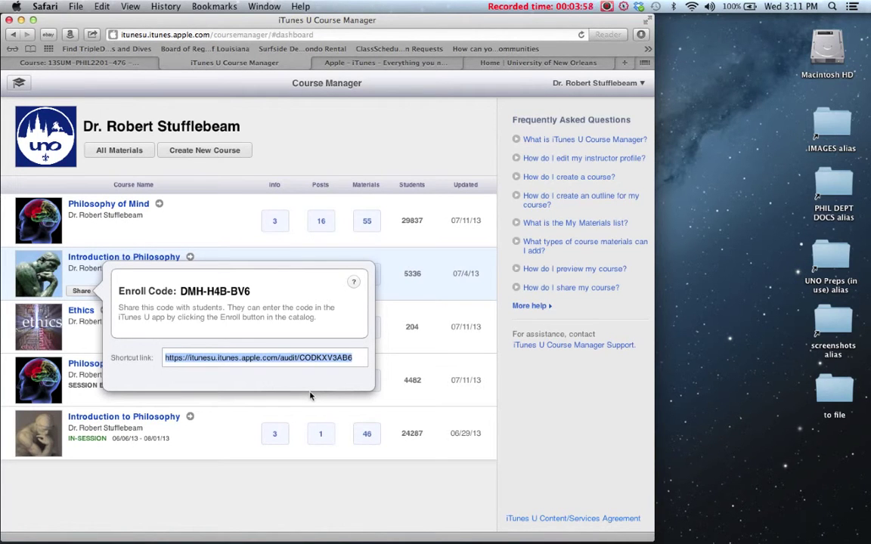
Step: Open the Ethics iTunes Preview page from the Moodle course's iTunes U link and widen its window to fit the content
left_click(112, 67)
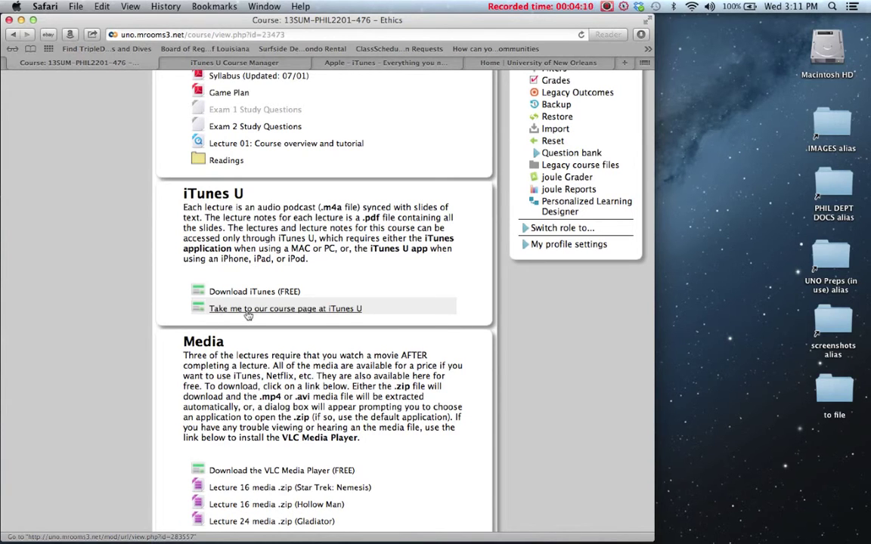
left_click(246, 310)
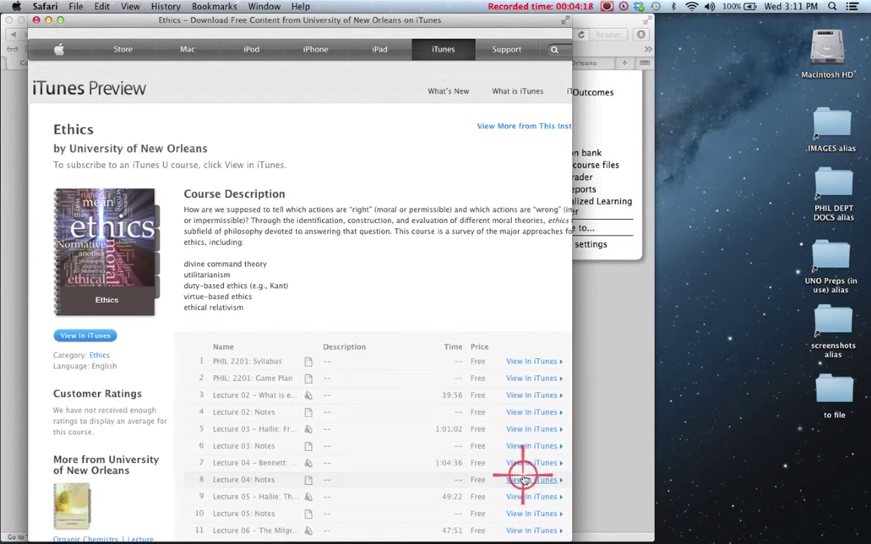
left_click_drag(566, 535, 681, 528)
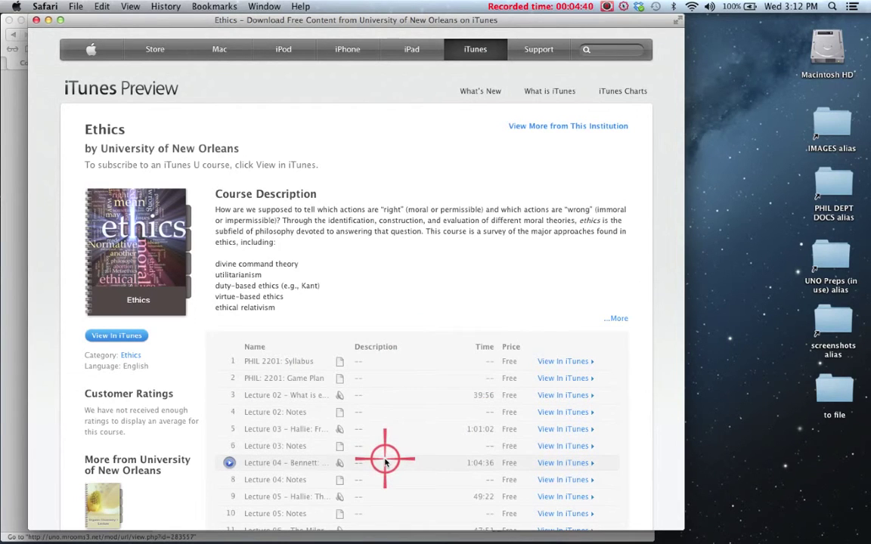
Step: Open the Ethics course in iTunes from its preview page and expand the full course description
left_click(115, 337)
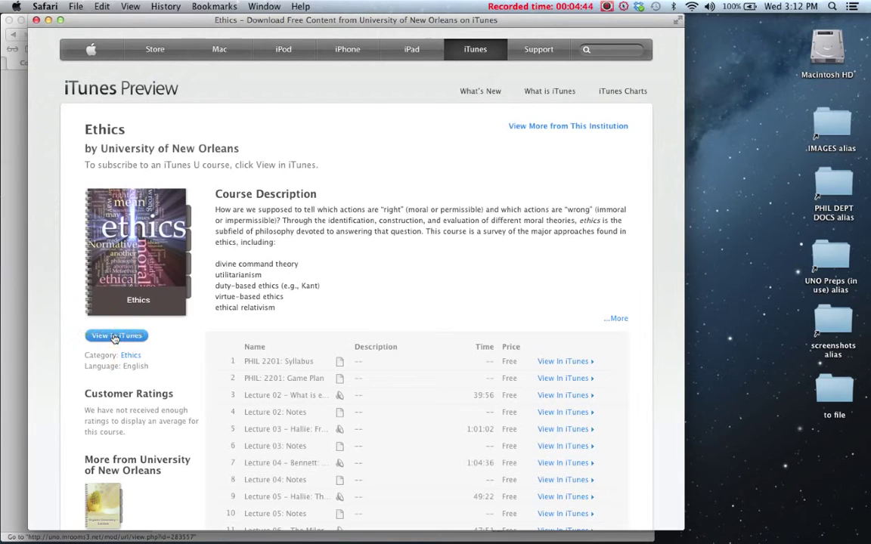
left_click(113, 337)
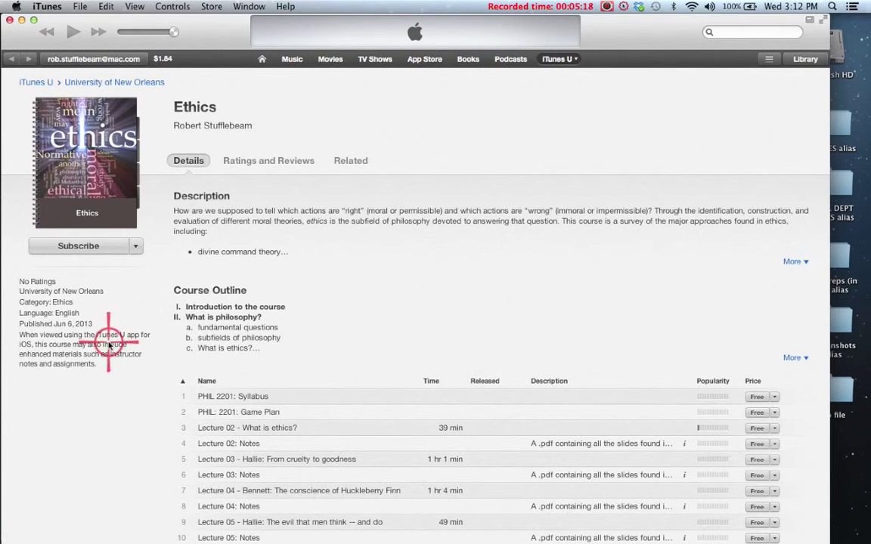
mouse_move(226, 428)
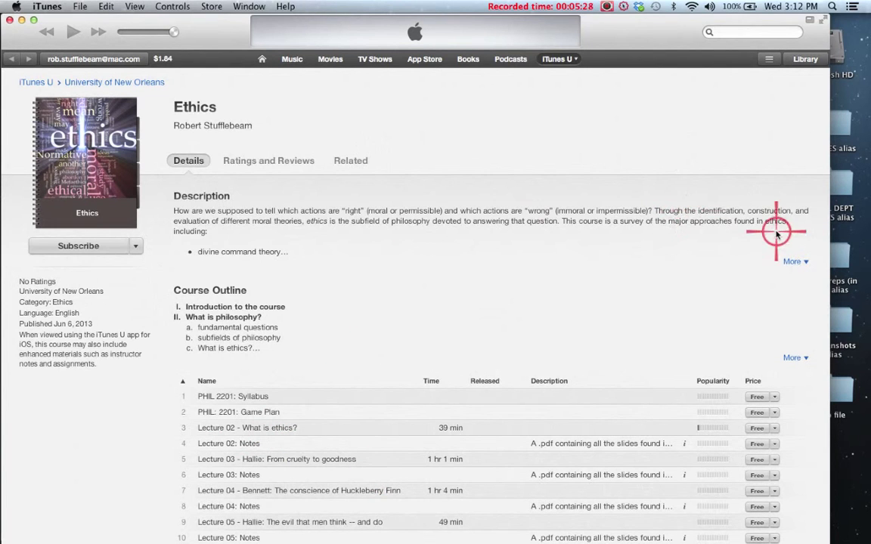
left_click(791, 260)
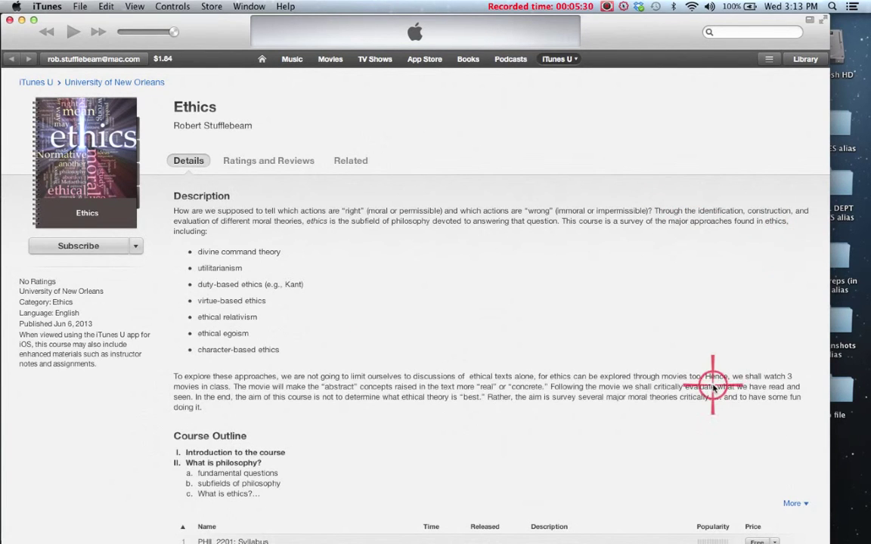
scroll(661, 346, "down", 3)
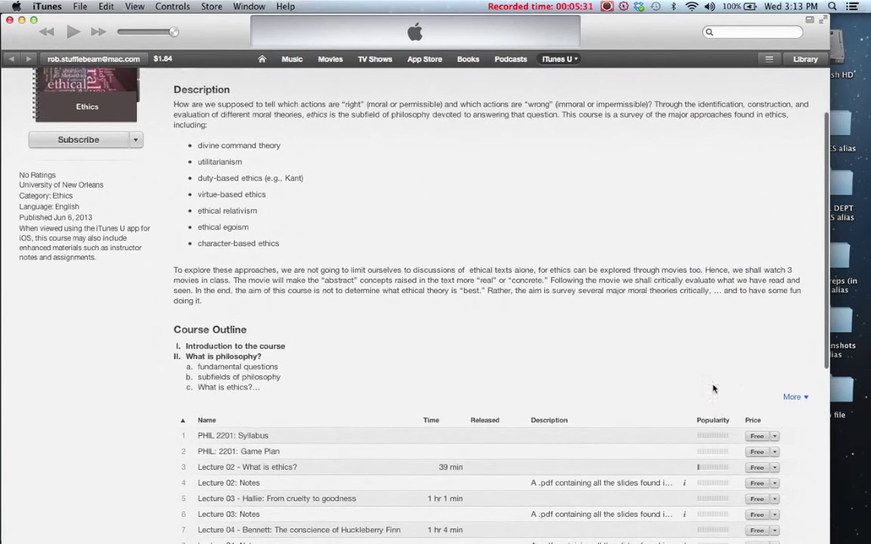
Step: Expand the full Ethics course outline and examine the list of lectures, notes and movies
left_click(792, 397)
scroll(686, 395, "down", 7)
scroll(686, 395, "down", 8)
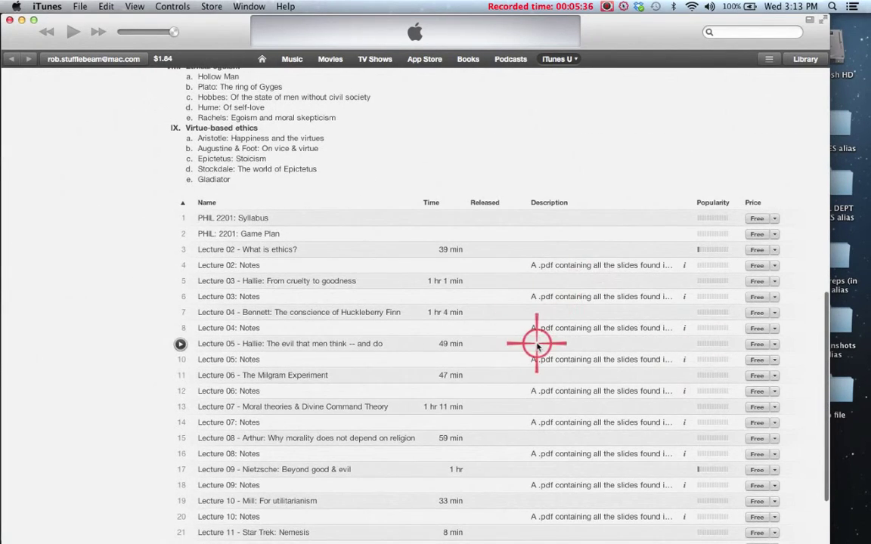
scroll(533, 344, "down", 6)
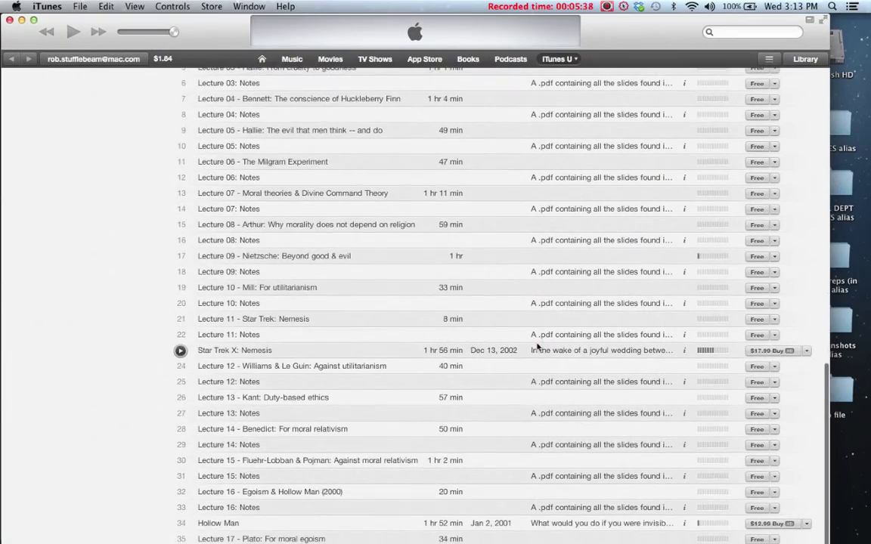
scroll(537, 346, "down", 7)
scroll(537, 345, "up", 5)
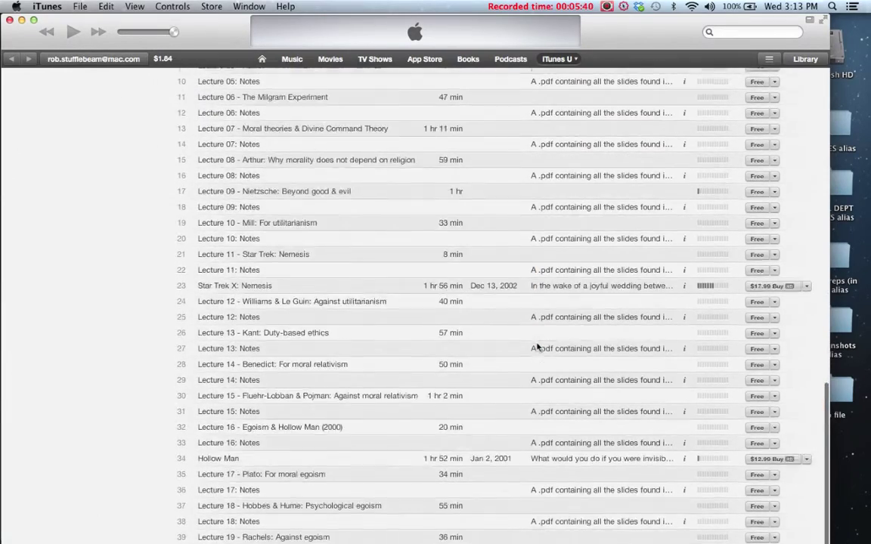
scroll(538, 347, "up", 20)
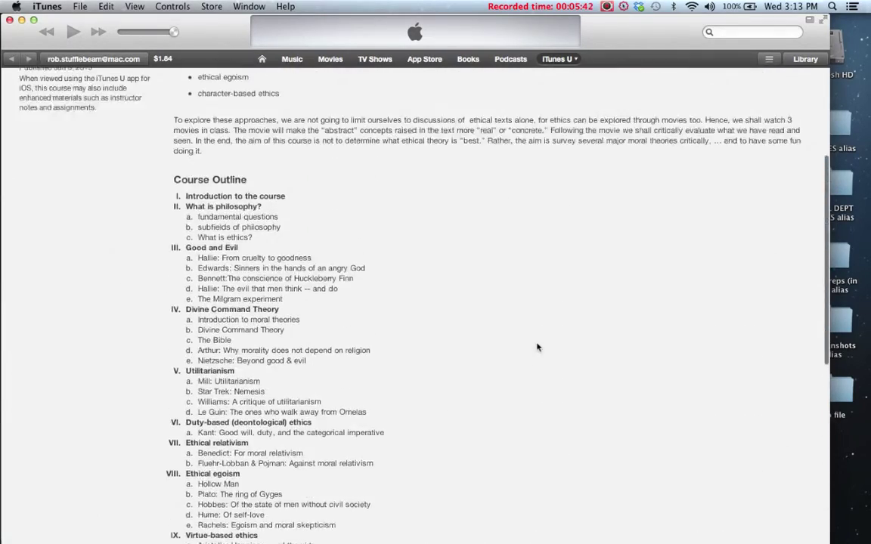
scroll(538, 347, "up", 4)
Step: Subscribe to the Ethics course and accept the notice about materials that need to be purchased
left_click(447, 272)
left_click(81, 256)
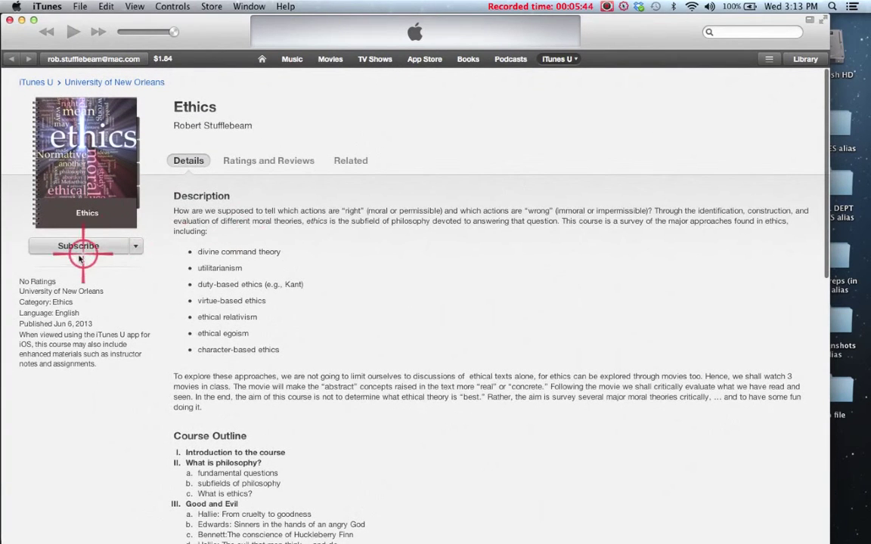
left_click(84, 245)
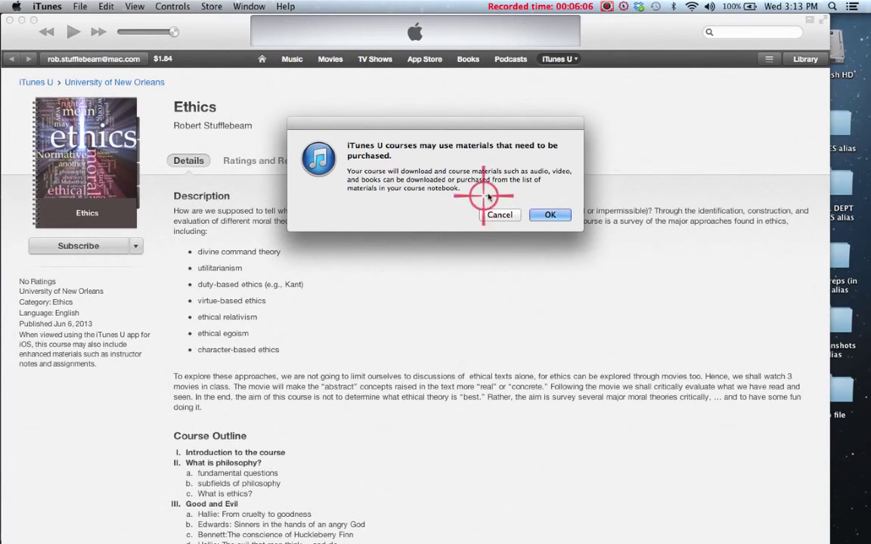
left_click(552, 215)
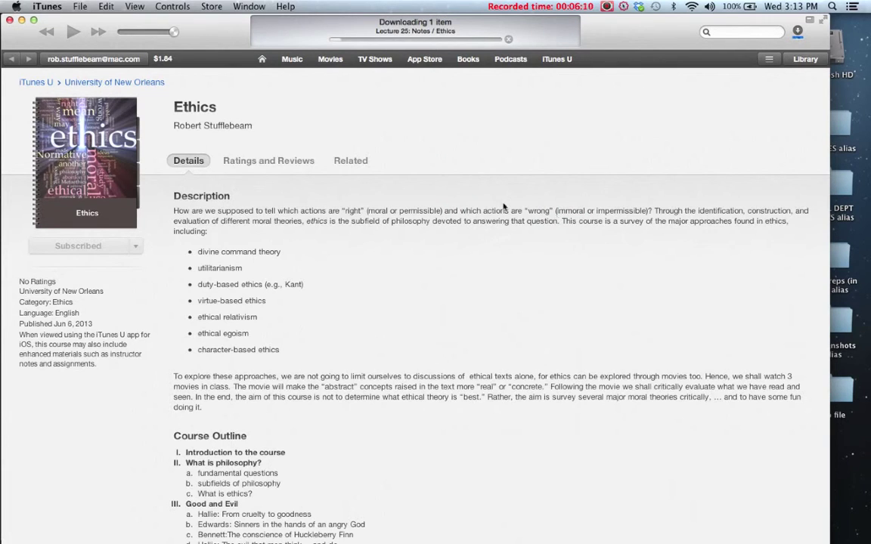
left_click(459, 25)
mouse_move(459, 24)
left_mouse_down()
mouse_move(465, 20)
mouse_move(526, 149)
mouse_move(559, 242)
left_mouse_up()
left_click(560, 242)
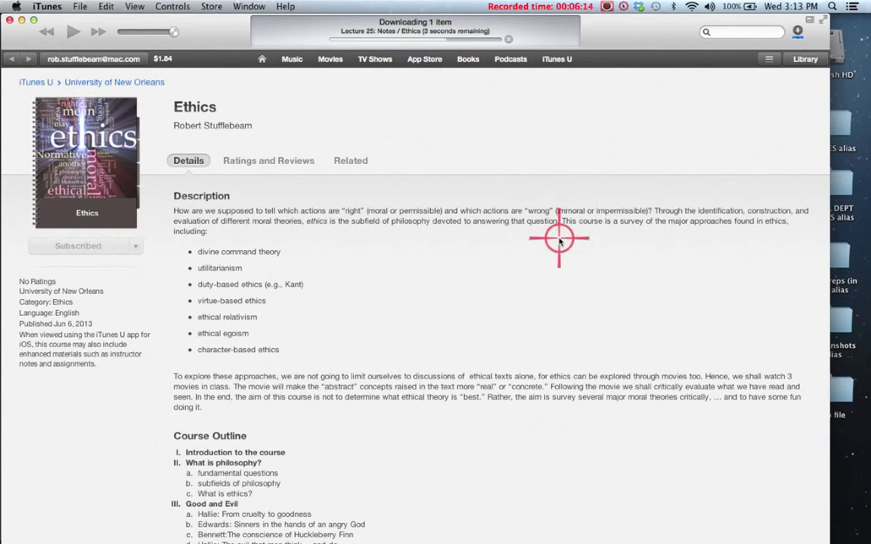
mouse_move(560, 242)
left_mouse_down()
mouse_move(521, 196)
mouse_move(453, 156)
mouse_move(446, 80)
mouse_move(431, 34)
mouse_move(418, 34)
mouse_move(441, 188)
left_mouse_up()
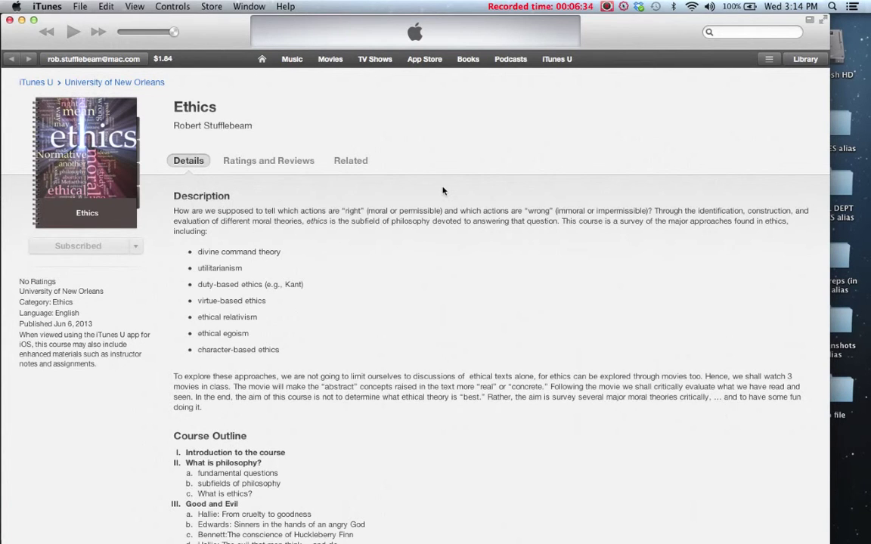
Step: Show the iTunes U section of the library and download the Lecture 25 - Gladiator & Wrap-up recording of the Ethics course
left_click(804, 60)
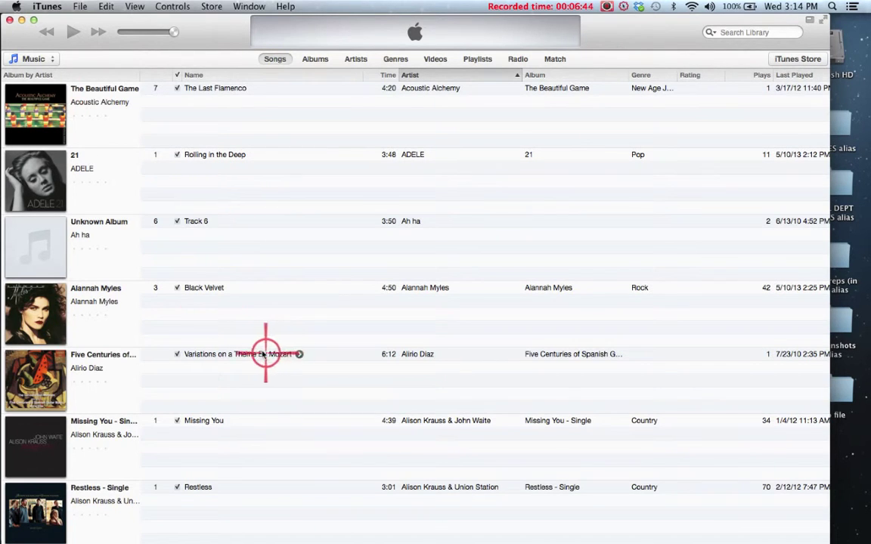
left_click(36, 61)
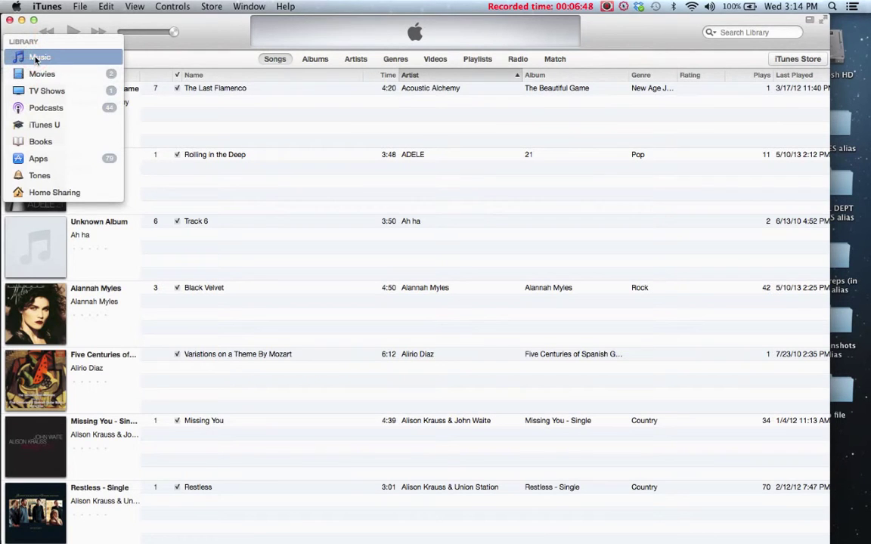
left_click_drag(35, 60, 35, 124)
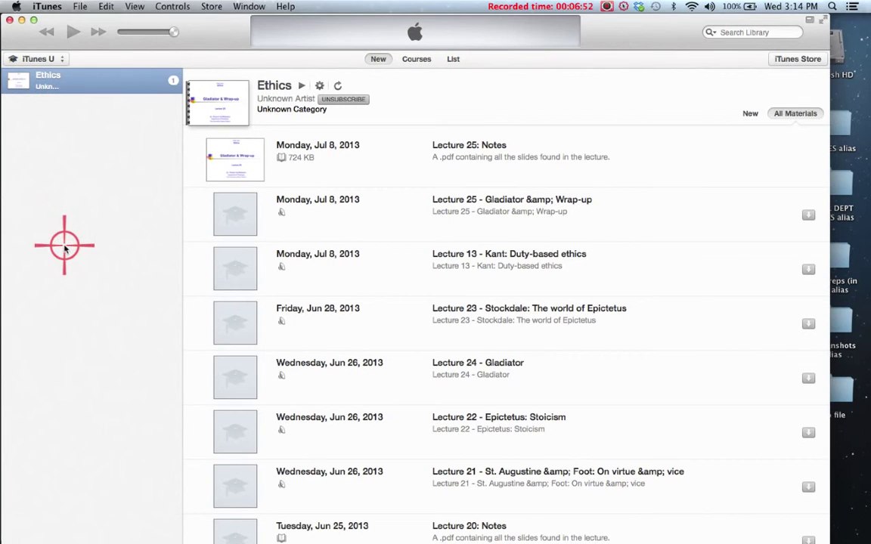
left_click(64, 248)
mouse_move(64, 248)
left_mouse_down()
mouse_move(167, 245)
mouse_move(245, 196)
mouse_move(218, 189)
mouse_move(276, 229)
mouse_move(235, 136)
mouse_move(196, 106)
mouse_move(212, 135)
mouse_move(464, 147)
mouse_move(464, 261)
mouse_move(474, 165)
mouse_move(461, 369)
mouse_move(466, 492)
left_mouse_up()
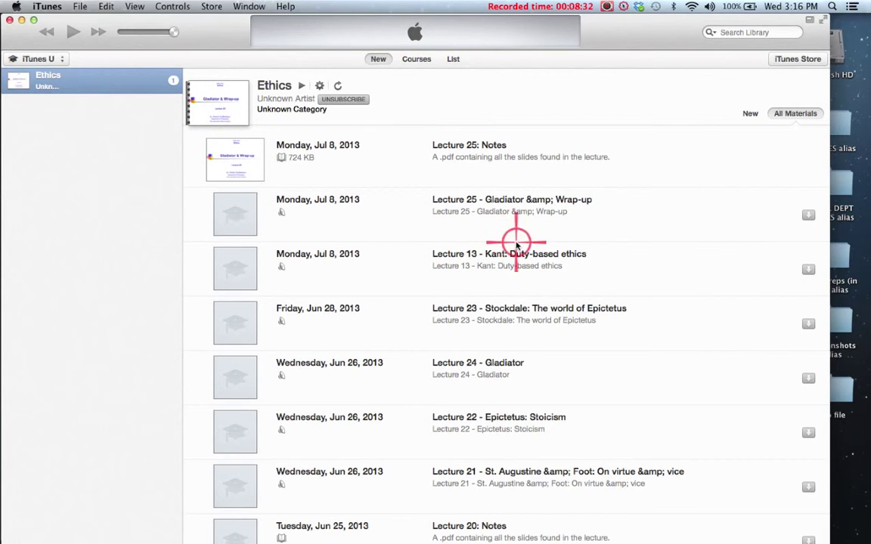
left_click(808, 214)
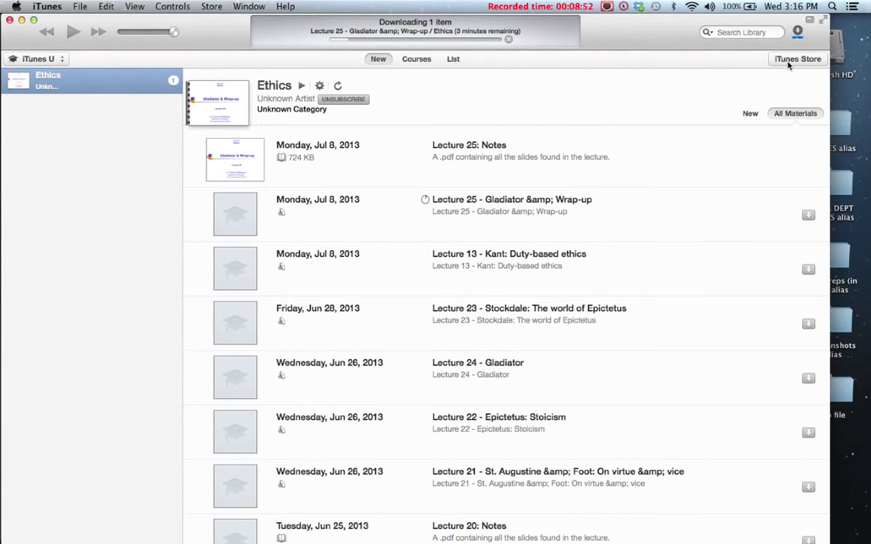
Step: Switch to Safari and close the Ethics iTunes Preview window
mouse_move(652, 530)
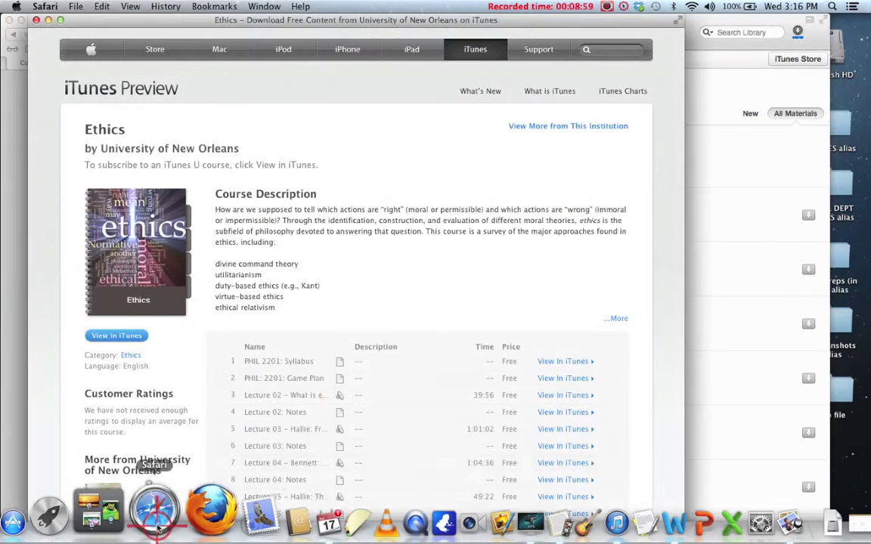
left_click(518, 201)
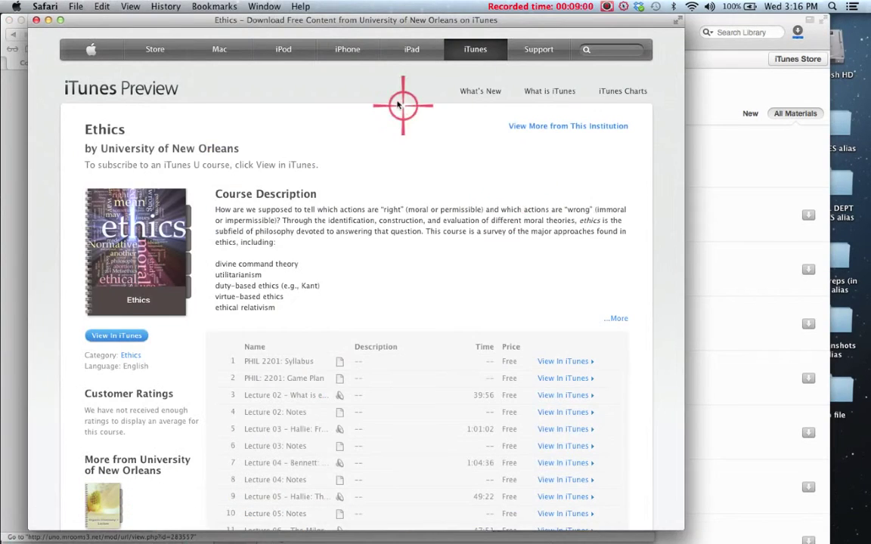
left_click(37, 20)
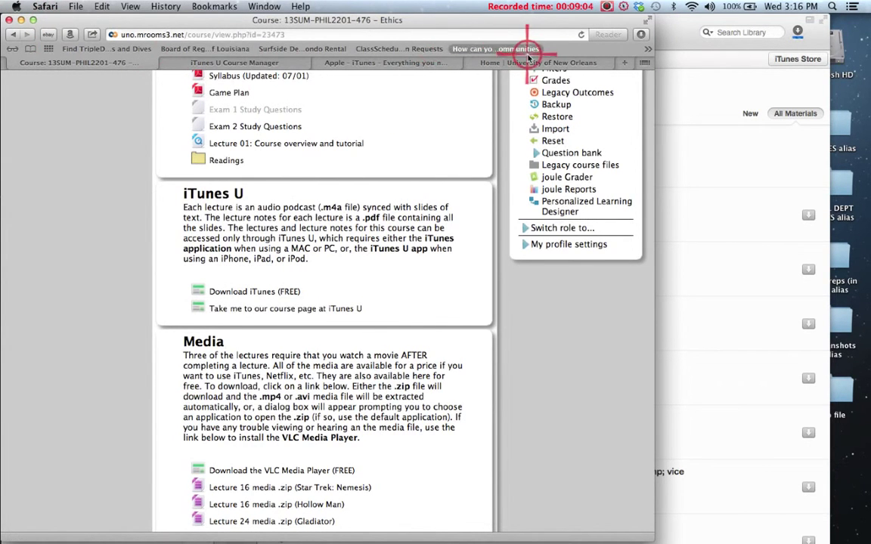
Step: Open the university's iTunes U collection from the Stay Connected section of the University of New Orleans home page
left_click(529, 62)
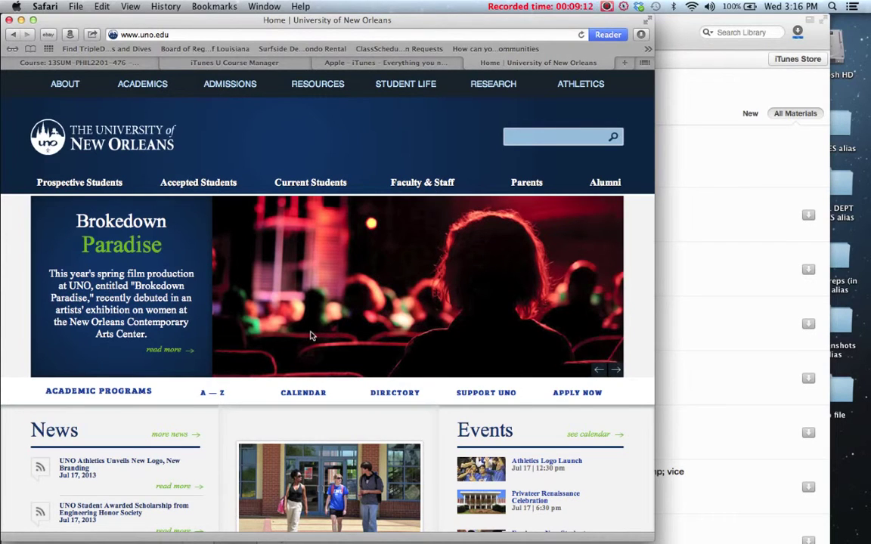
scroll(310, 336, "down", 10)
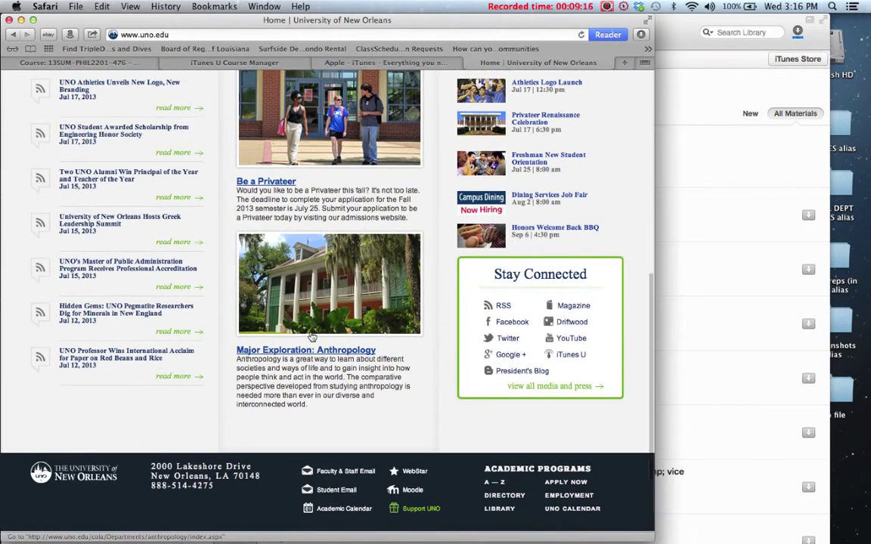
left_click(569, 296)
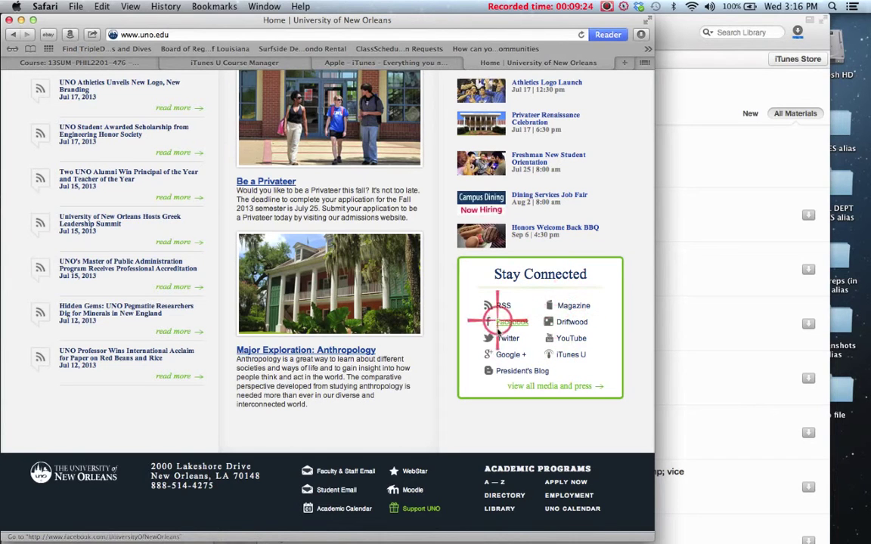
left_click(569, 357)
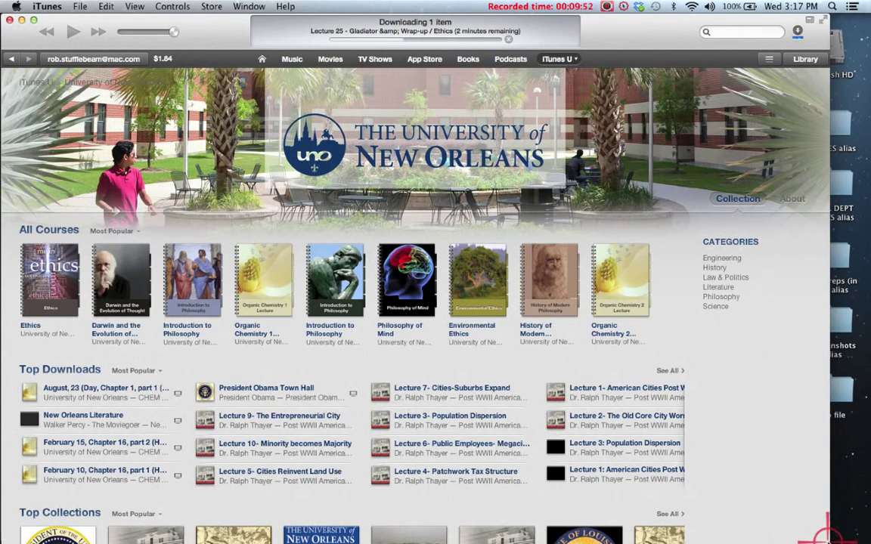
Step: Narrow the iTunes window and list all University of New Orleans courses
left_click_drag(826, 533, 696, 521)
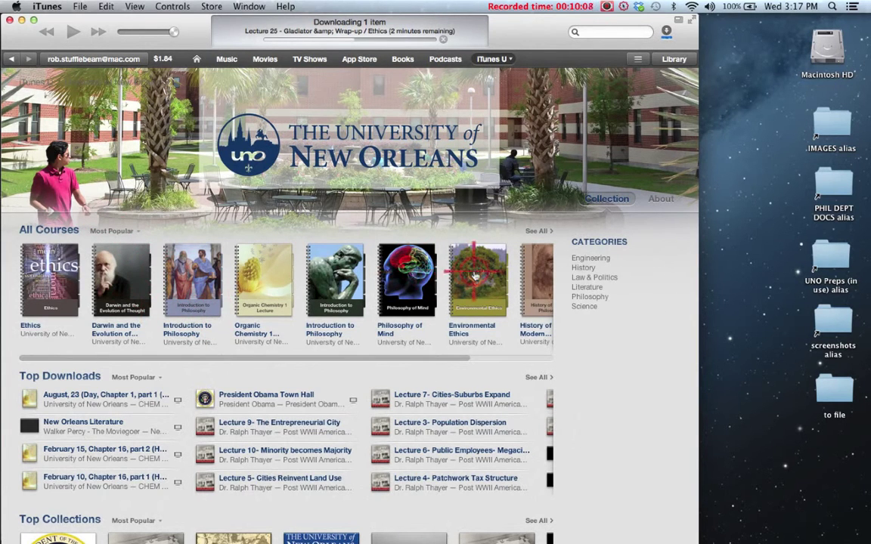
left_click(542, 231)
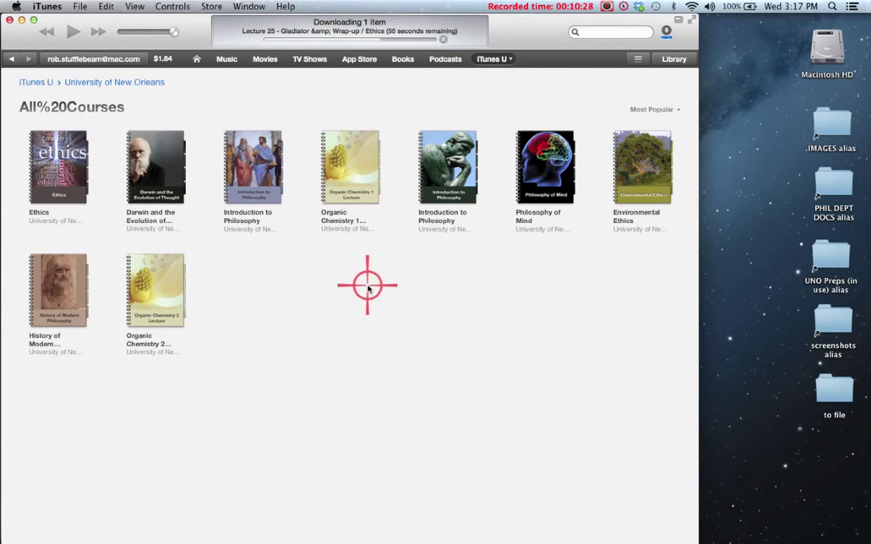
Step: Open the Philosophy of Mind course and subscribe to it, accepting the notice about purchasable materials
left_click(545, 173)
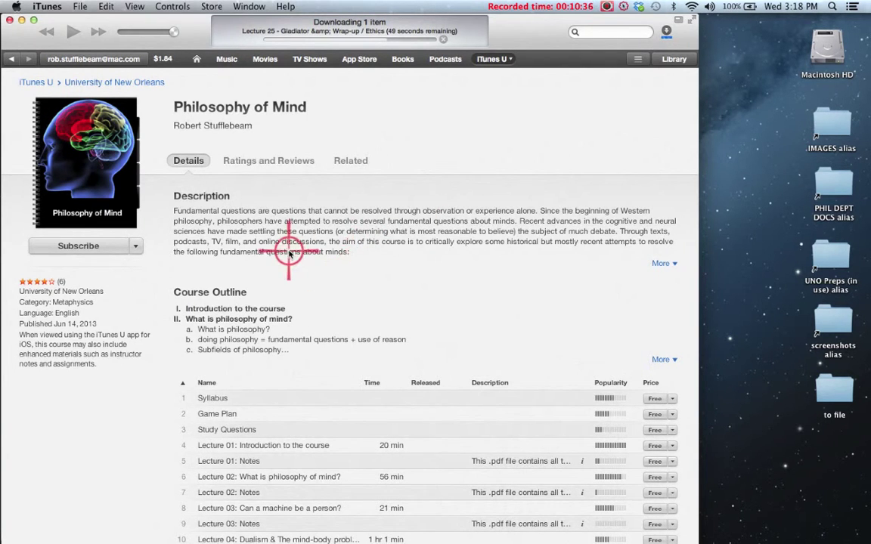
left_click(77, 247)
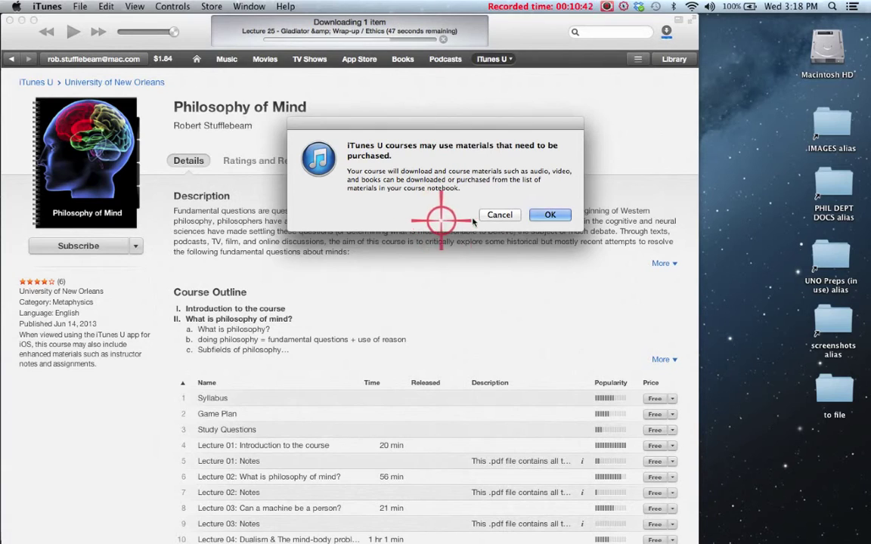
left_click(550, 215)
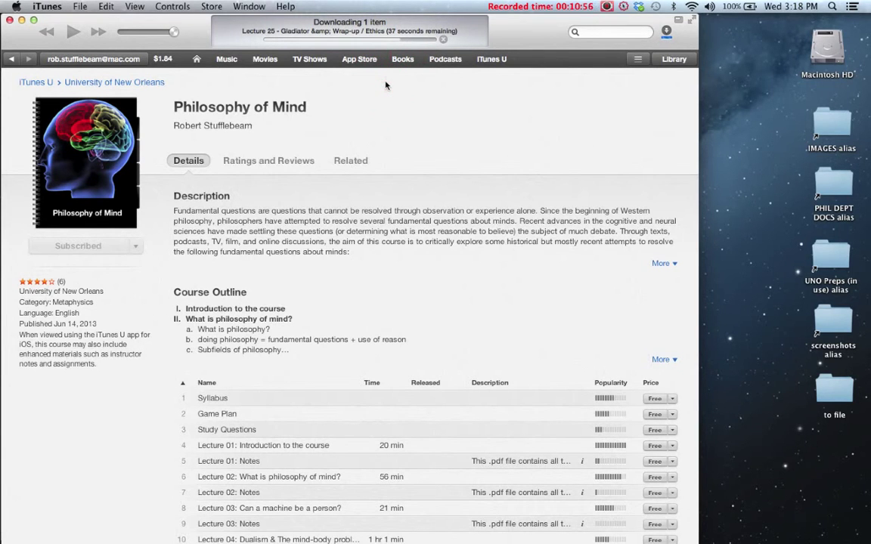
Step: Return to the library and show its iTunes U section with the subscribed courses
left_click(524, 60)
left_click(673, 61)
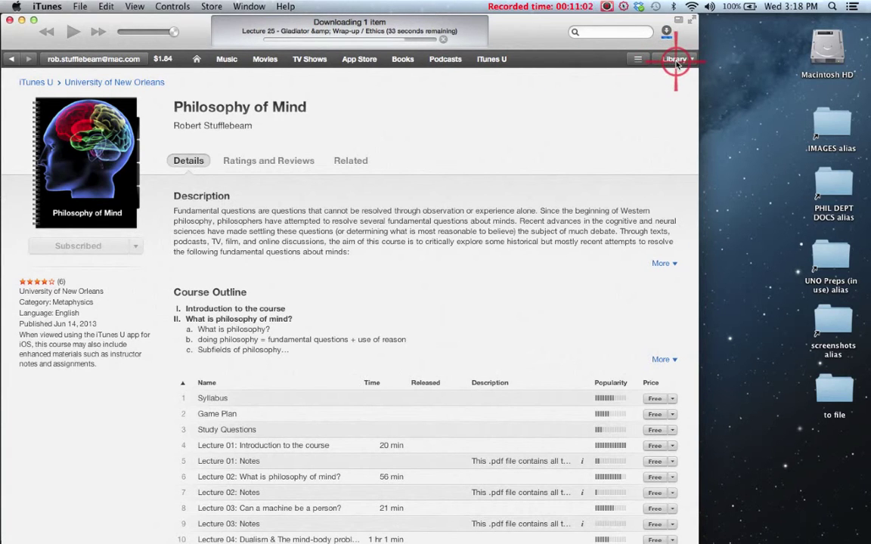
left_click(676, 60)
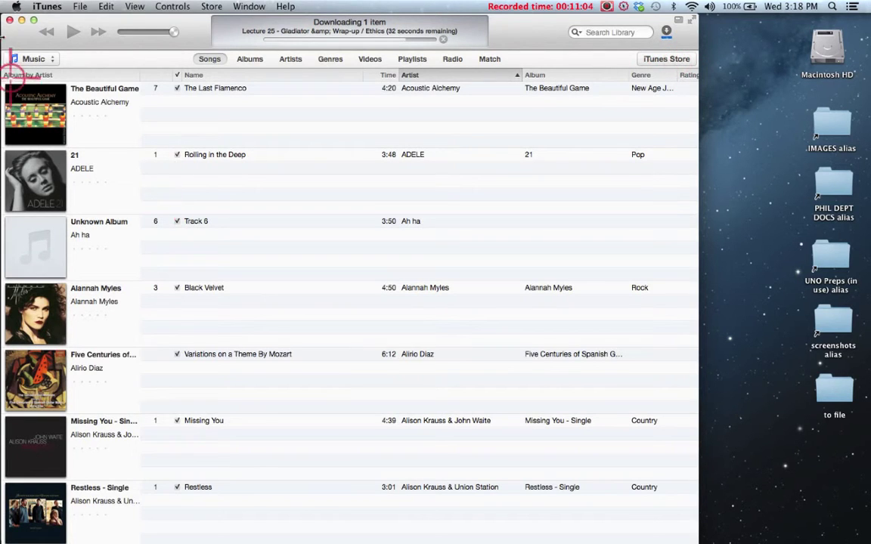
left_click(29, 60)
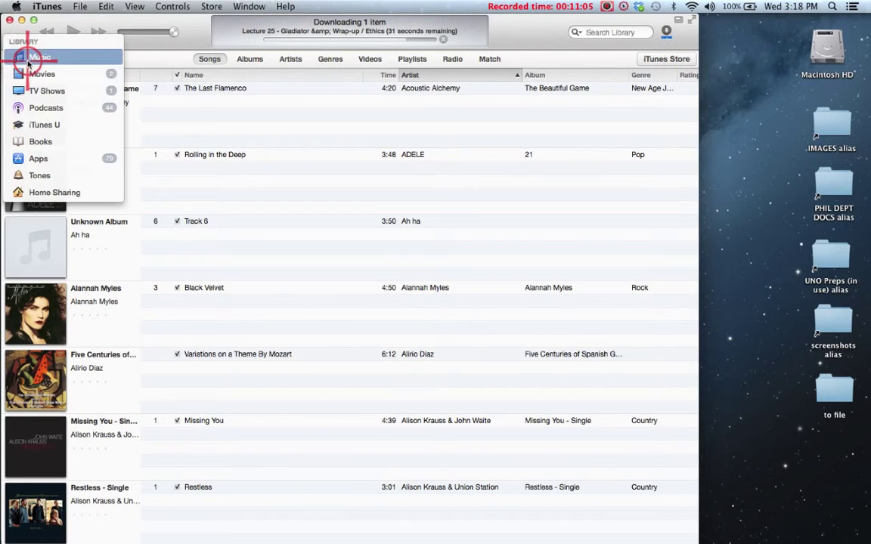
left_click(32, 125)
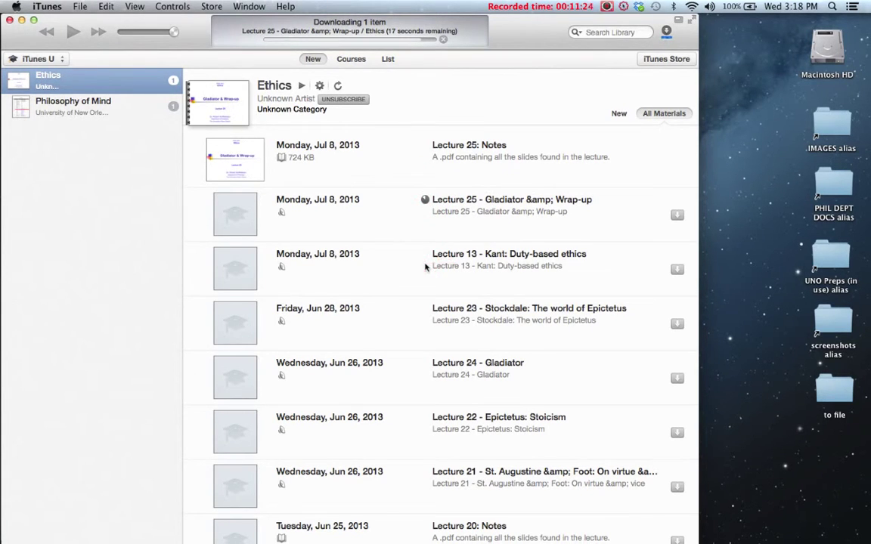
Step: View the Lecture 25 notes PDF of the Ethics course and close it
mouse_move(435, 231)
left_mouse_down()
mouse_move(528, 150)
mouse_move(575, 147)
mouse_move(572, 159)
left_mouse_up()
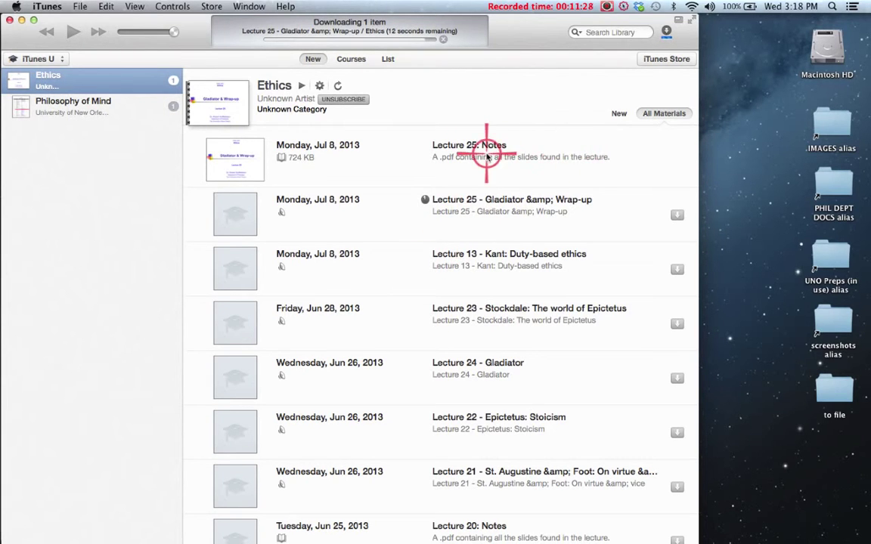
double_click(238, 157)
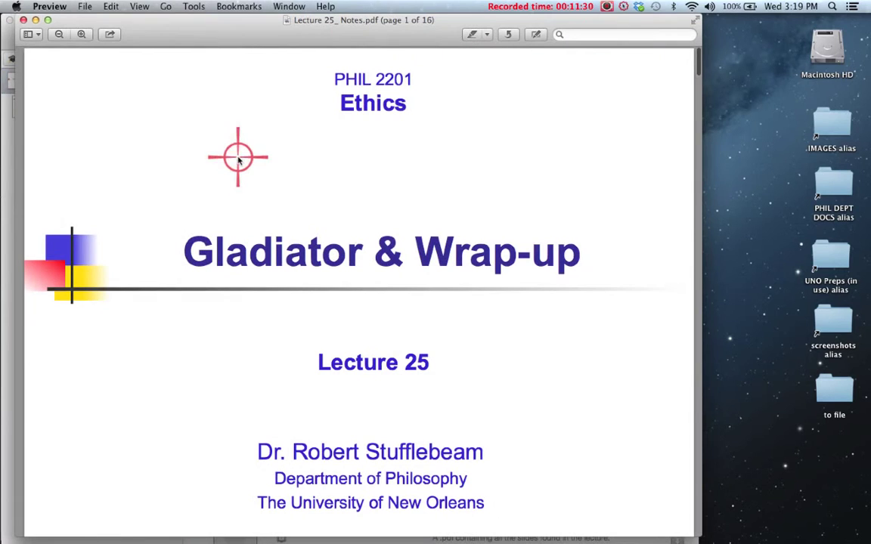
left_click(12, 20)
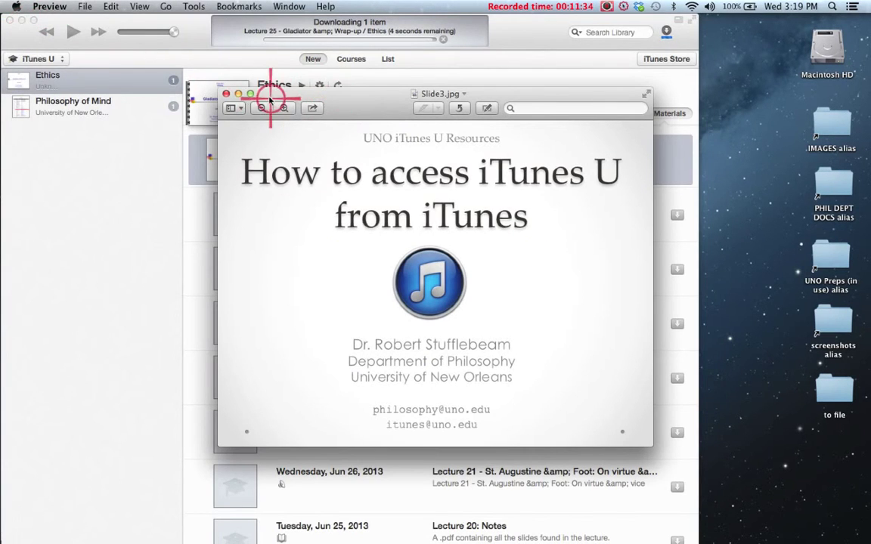
Step: Return to iTunes and play the downloaded Lecture 25 - Gladiator & Wrap-up recording
left_click(161, 193)
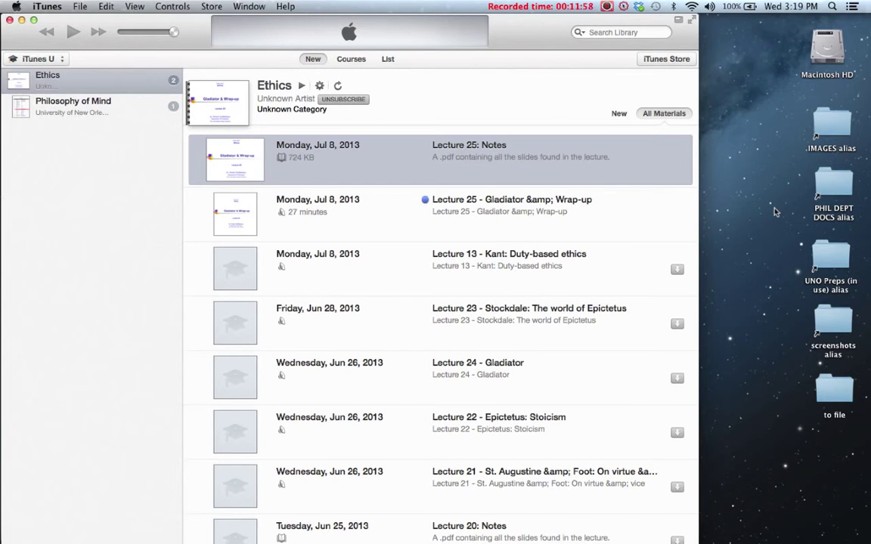
double_click(233, 218)
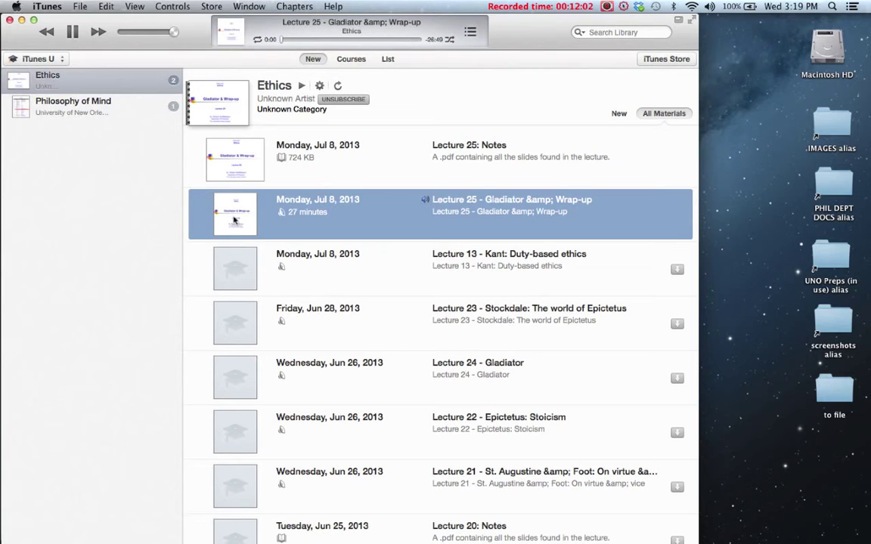
Step: Pause the Lecture 25 recording and resume it in a separate video window that shows its slides
left_click(72, 32)
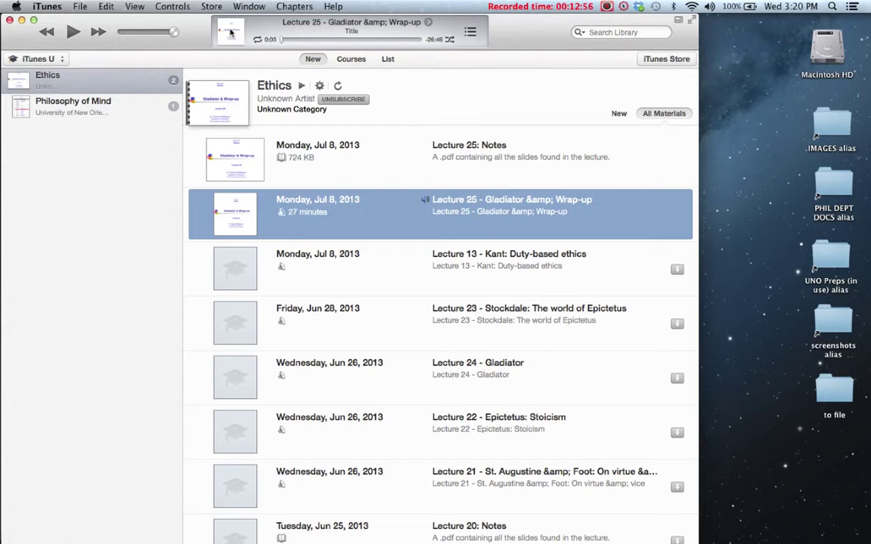
left_click(231, 32)
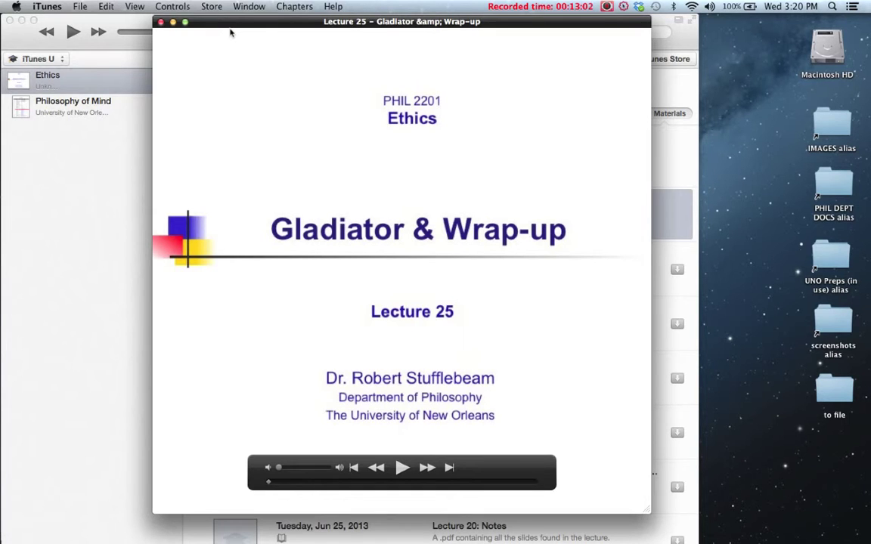
left_click(401, 468)
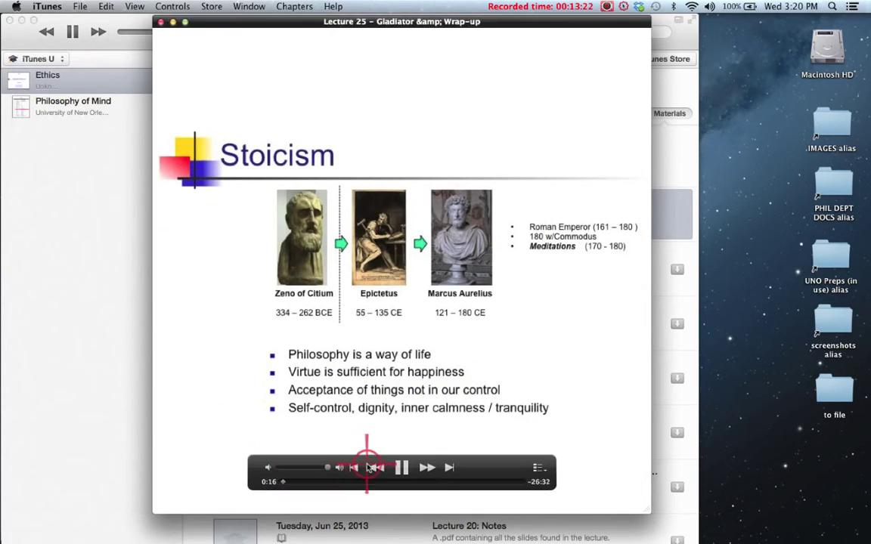
Step: Pause the Lecture 25 recording at the Stoicism slide and close its video window
left_click(401, 467)
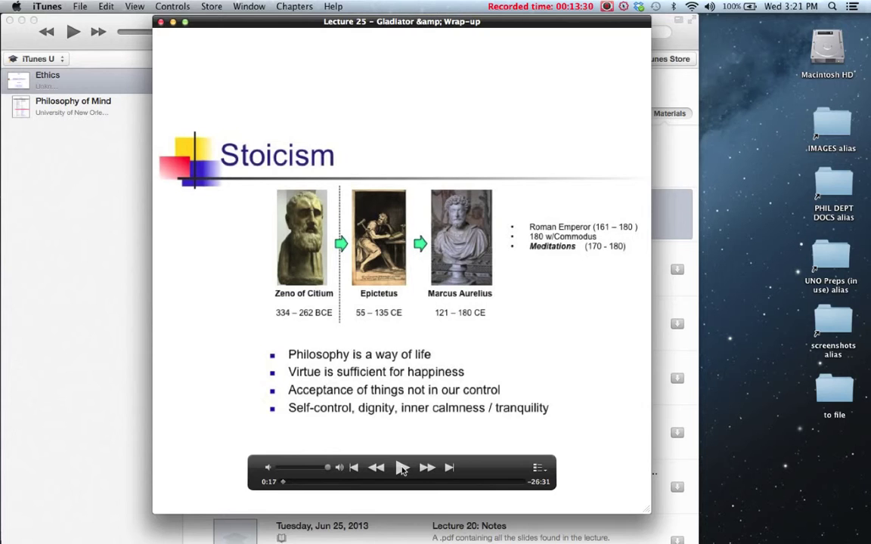
left_click(161, 23)
left_click(161, 23)
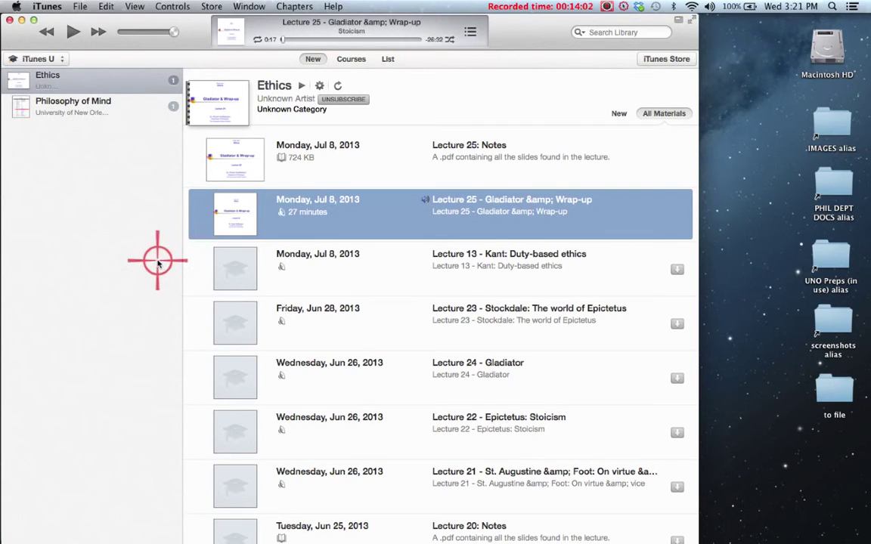
Step: Return to the iTunes Store home page and go to its iTunes U section
left_click(669, 58)
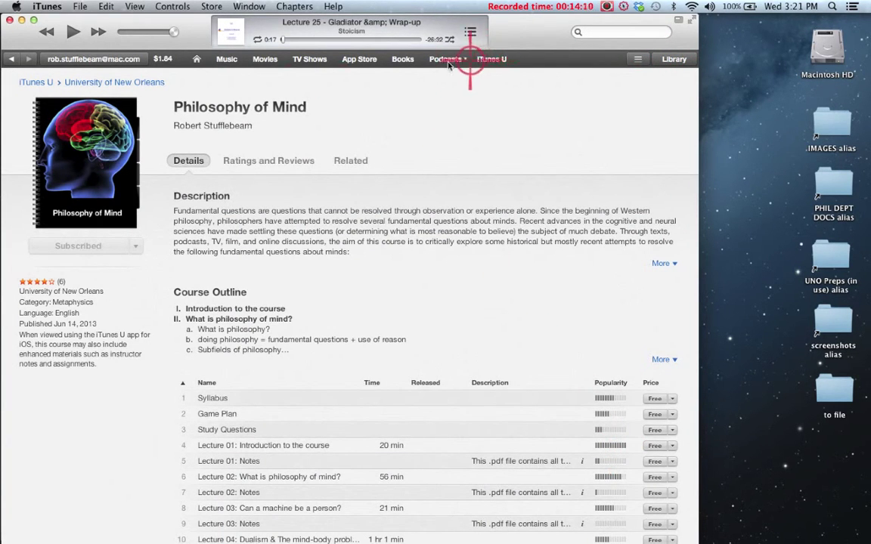
left_click(196, 61)
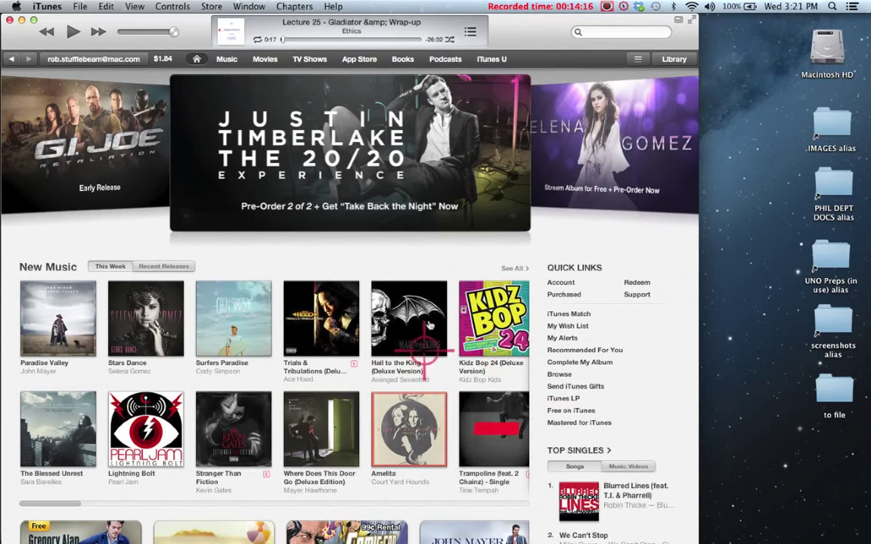
left_click(490, 58)
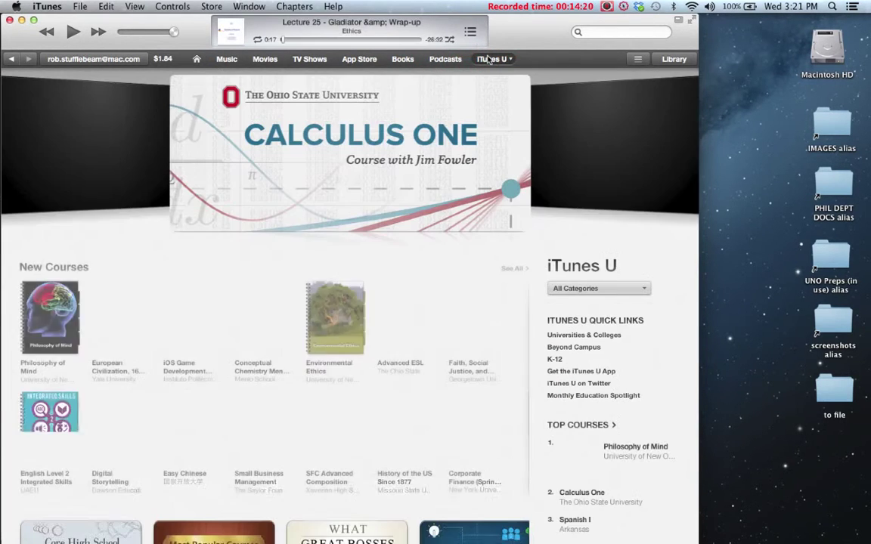